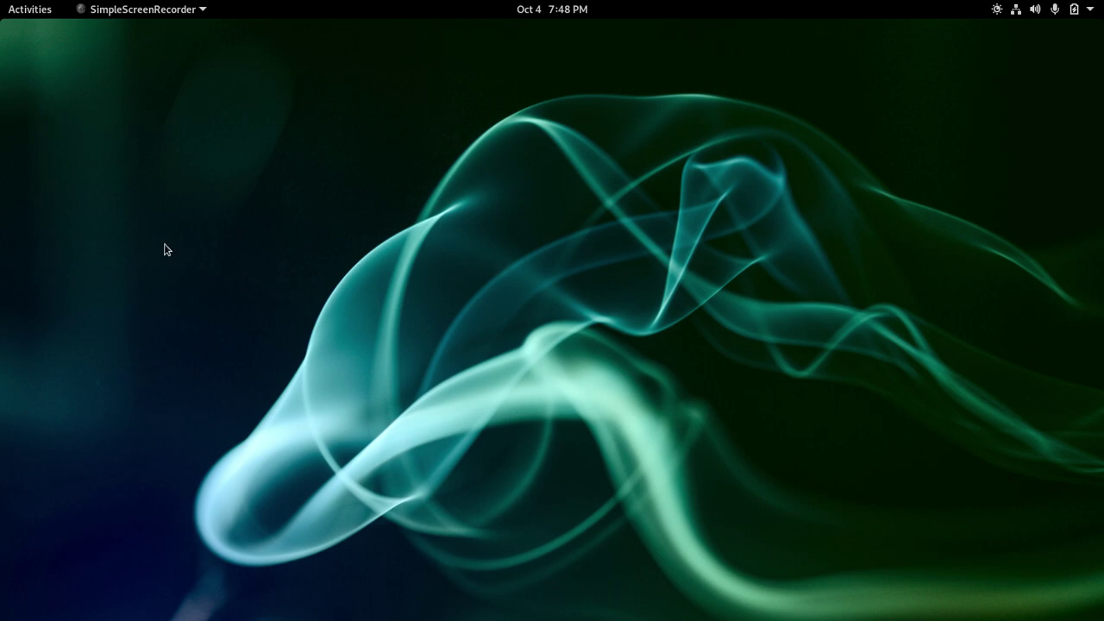
Step: Search the Activities overview for 'ext' and launch the Extensions app
{"action": "key", "text": "super"}
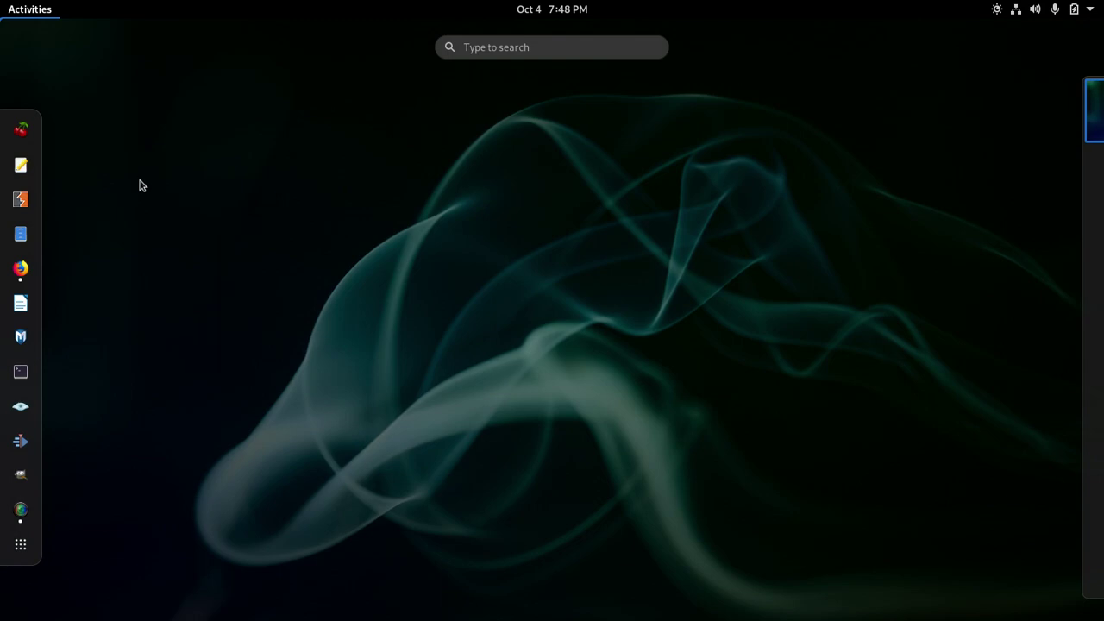
{"action": "key", "text": "super"}
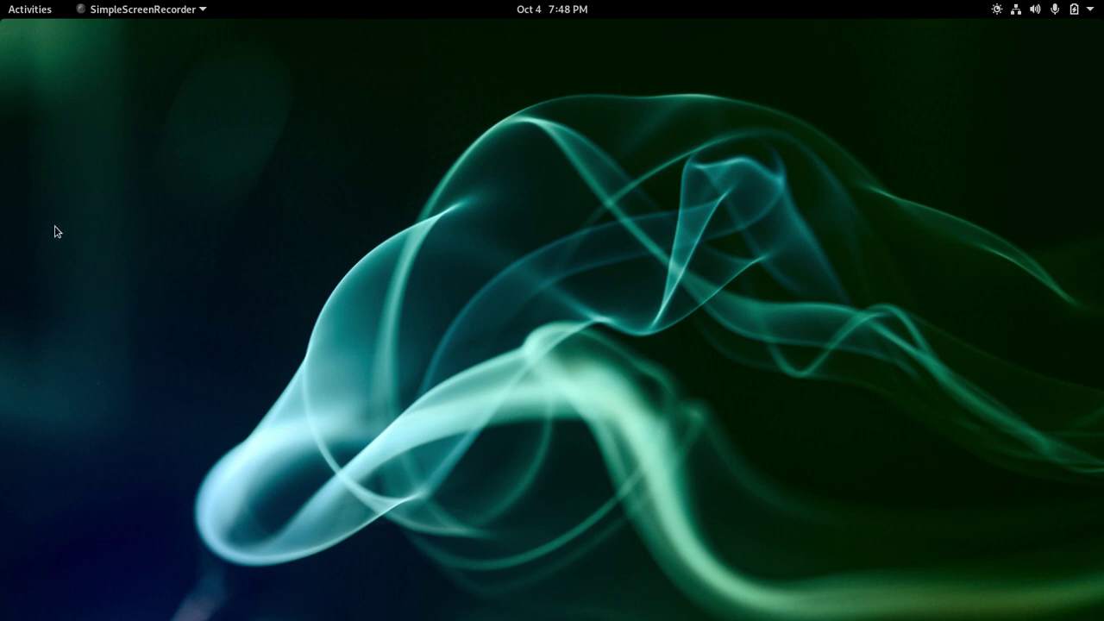
{"action": "key", "text": "super"}
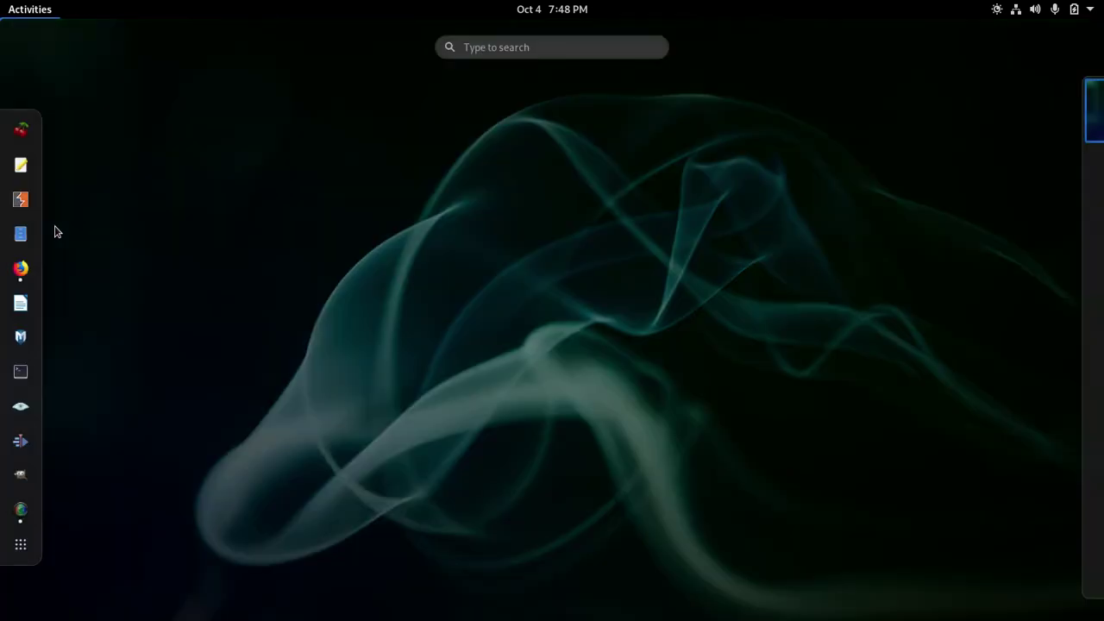
{"action": "left_click", "coordinate": [498, 56]}
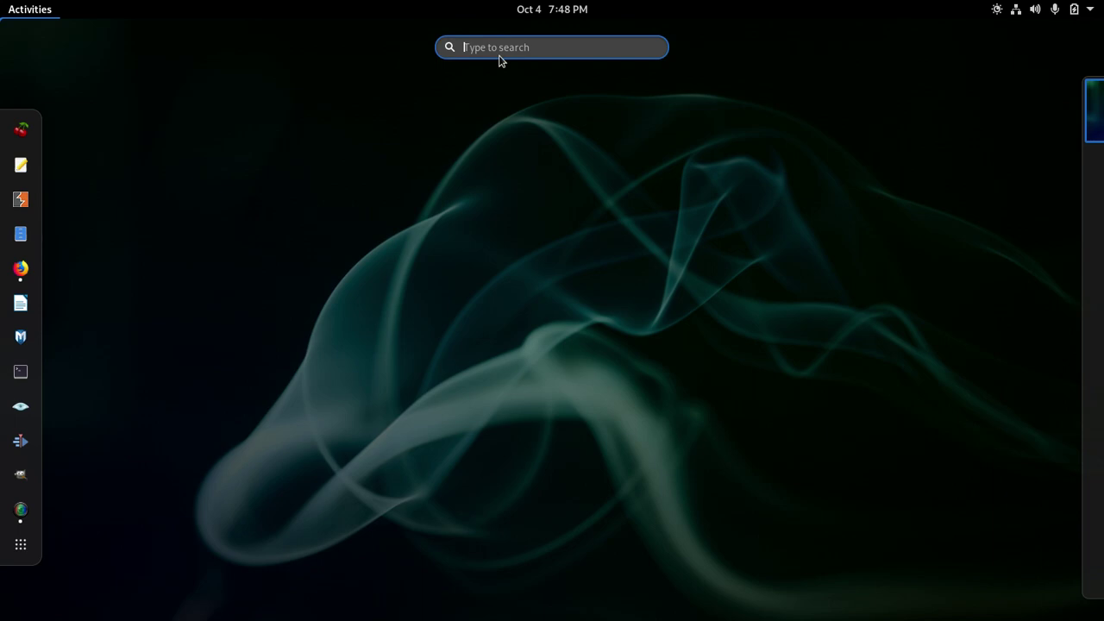
{"action": "type", "text": "ext"}
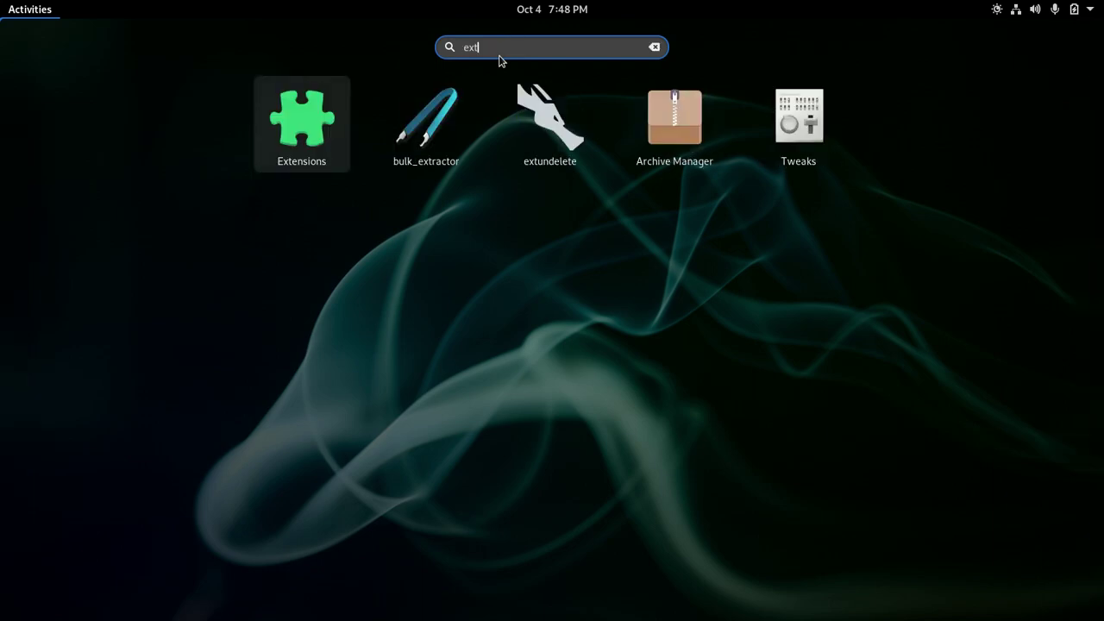
{"action": "left_click", "coordinate": [312, 111]}
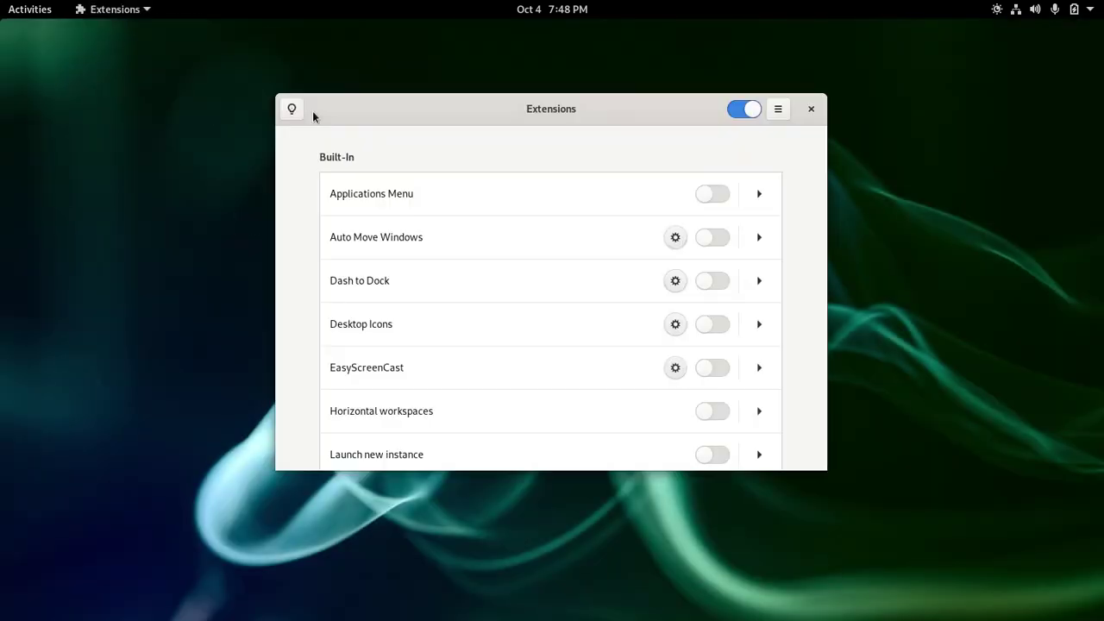
Step: Switch on the Applications Menu extension and expand its details
{"action": "left_click_drag", "start_coordinate": [417, 111], "coordinate": [391, 88]}
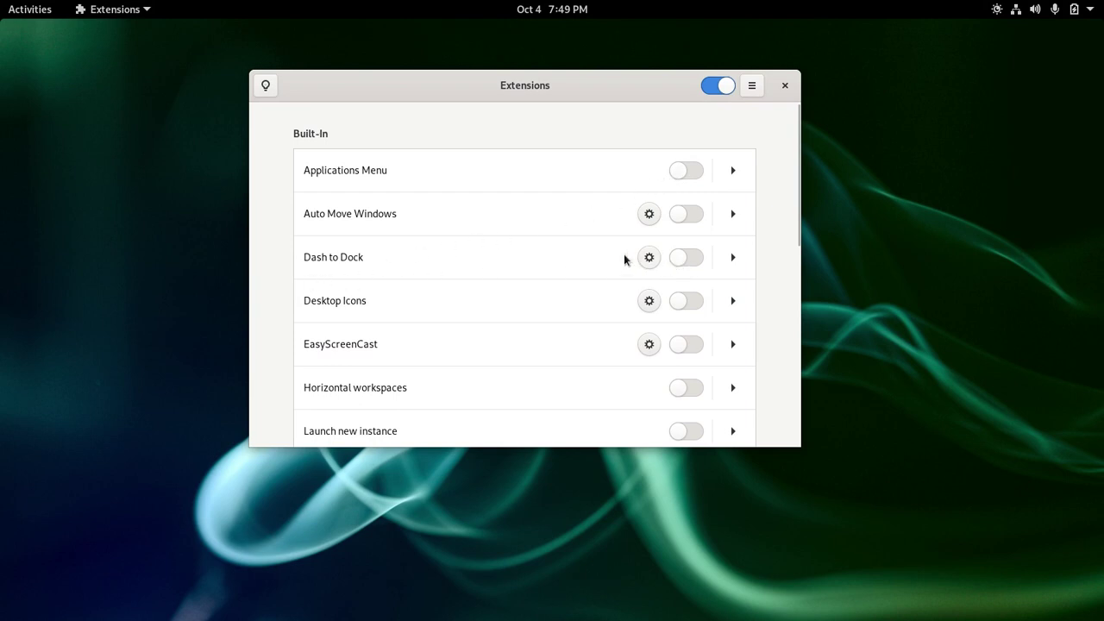
{"action": "left_click", "coordinate": [697, 174]}
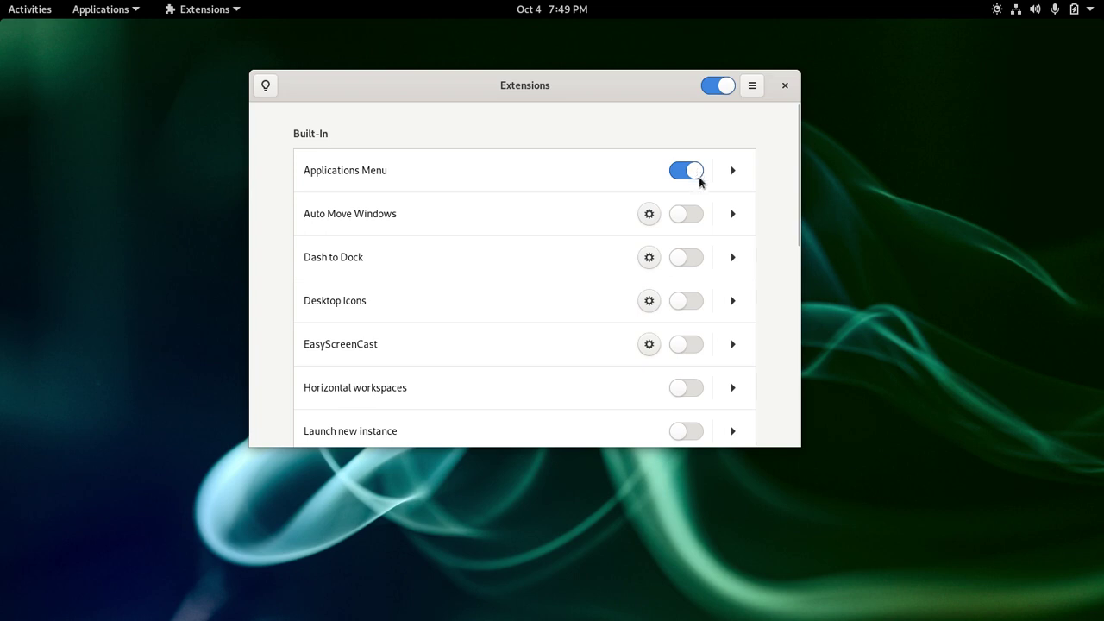
{"action": "left_click", "coordinate": [734, 171]}
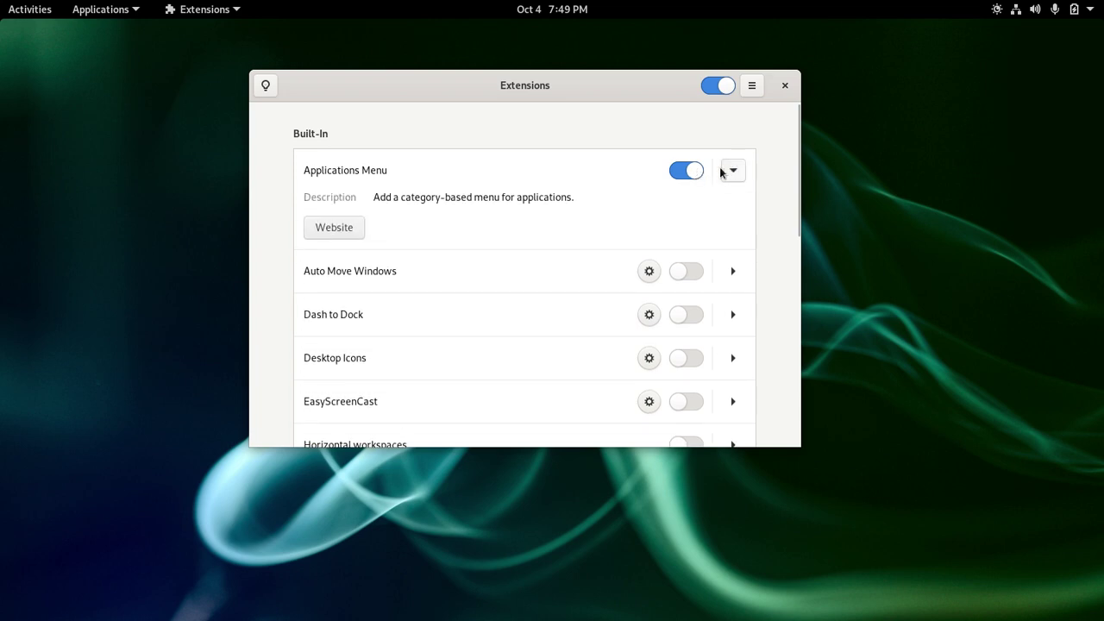
Step: Open the Applications Menu extension's project website in Firefox
{"action": "left_click", "coordinate": [325, 227]}
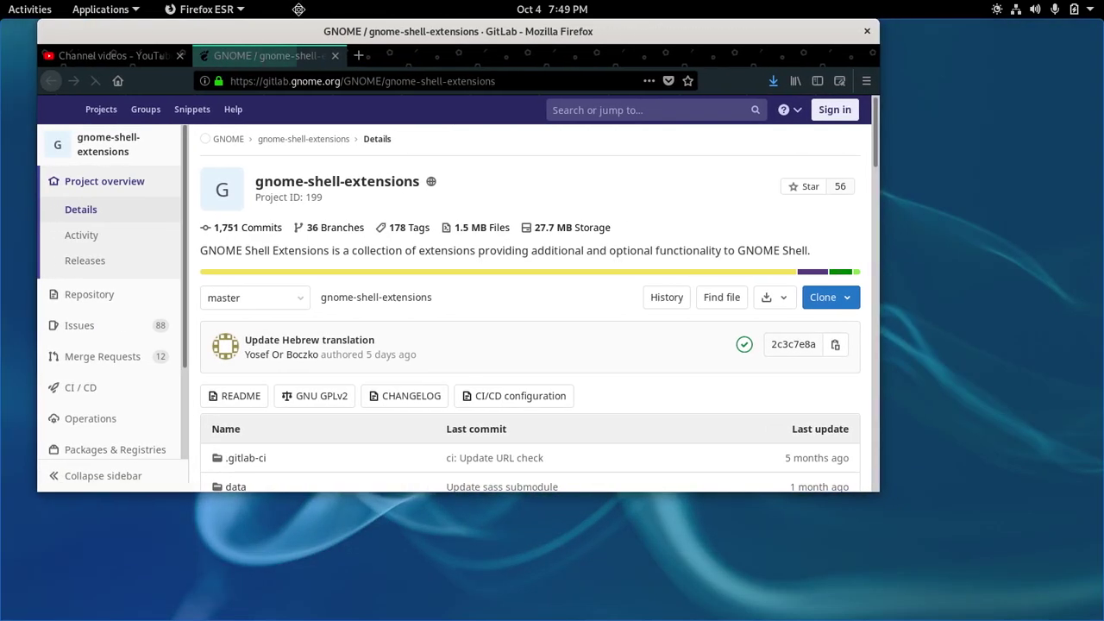
{"action": "scroll", "coordinate": [502, 431], "scroll_direction": "down", "scroll_amount": 1}
{"action": "scroll", "coordinate": [500, 459], "scroll_direction": "up", "scroll_amount": 1}
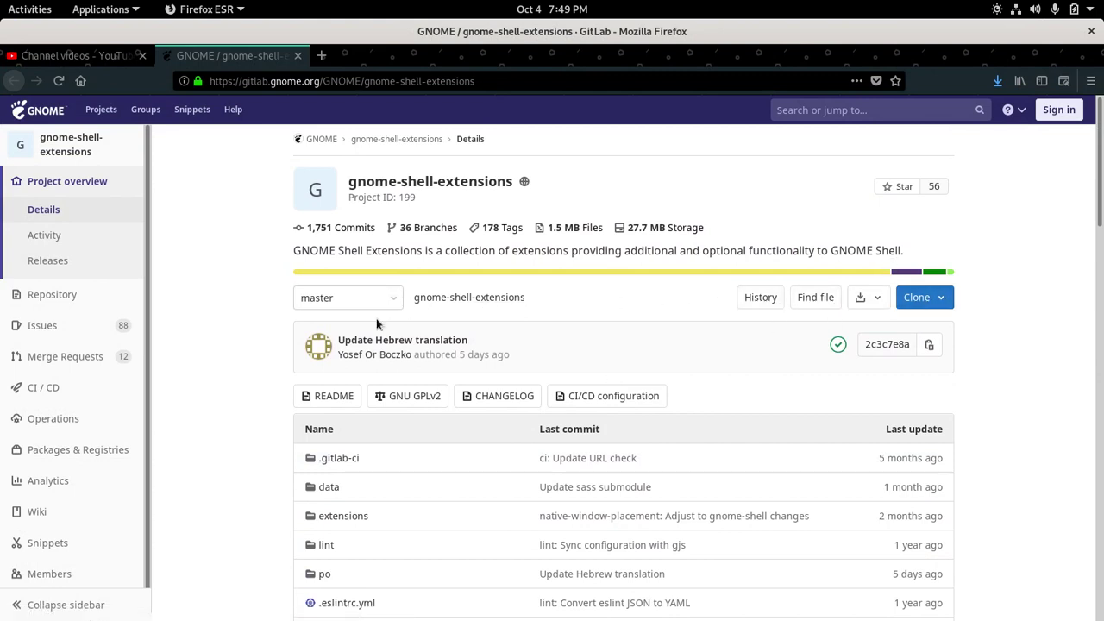
Step: Scroll through the repository README's extension list, then view the project's Snippets page
{"action": "left_click", "coordinate": [83, 297]}
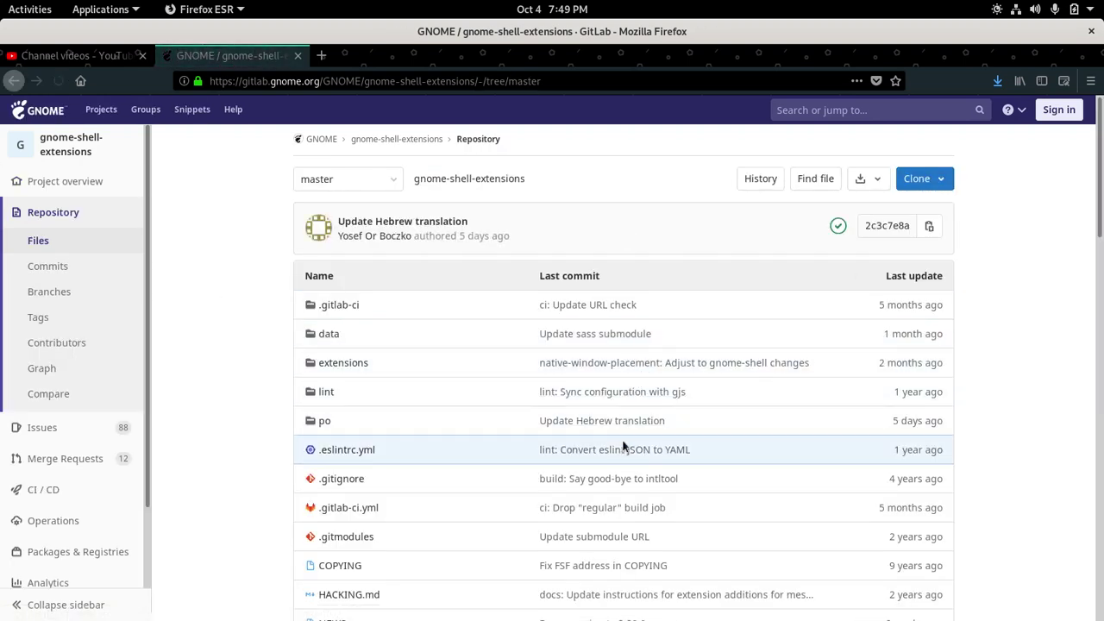
{"action": "scroll", "coordinate": [656, 478], "scroll_direction": "down", "scroll_amount": 2}
{"action": "scroll", "coordinate": [609, 481], "scroll_direction": "down", "scroll_amount": 1}
{"action": "scroll", "coordinate": [608, 482], "scroll_direction": "down", "scroll_amount": 3}
{"action": "scroll", "coordinate": [609, 481], "scroll_direction": "down", "scroll_amount": 6}
{"action": "scroll", "coordinate": [678, 316], "scroll_direction": "down", "scroll_amount": 6}
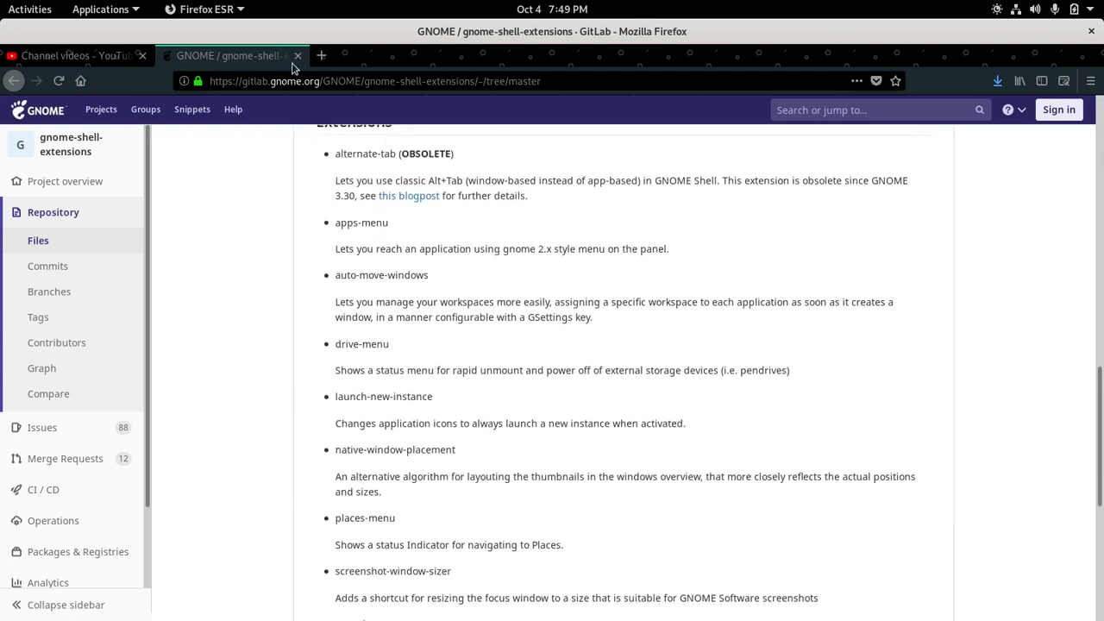
{"action": "scroll", "coordinate": [150, 371], "scroll_direction": "down", "scroll_amount": 5}
{"action": "scroll", "coordinate": [103, 422], "scroll_direction": "down", "scroll_amount": 3}
{"action": "scroll", "coordinate": [95, 453], "scroll_direction": "down", "scroll_amount": 3}
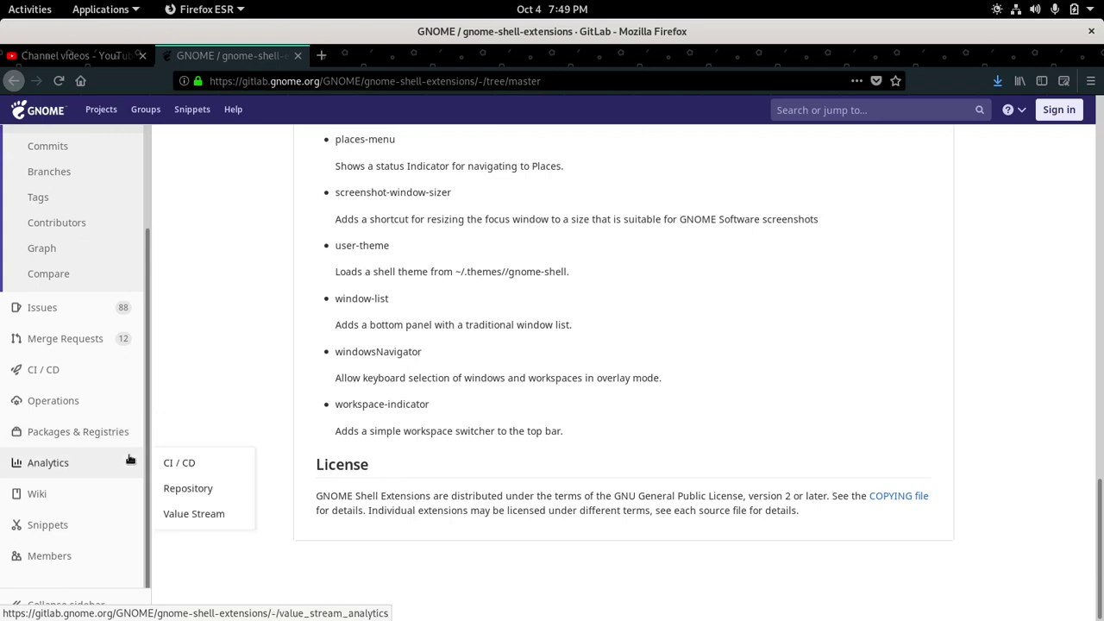
{"action": "scroll", "coordinate": [91, 522], "scroll_direction": "up", "scroll_amount": 3}
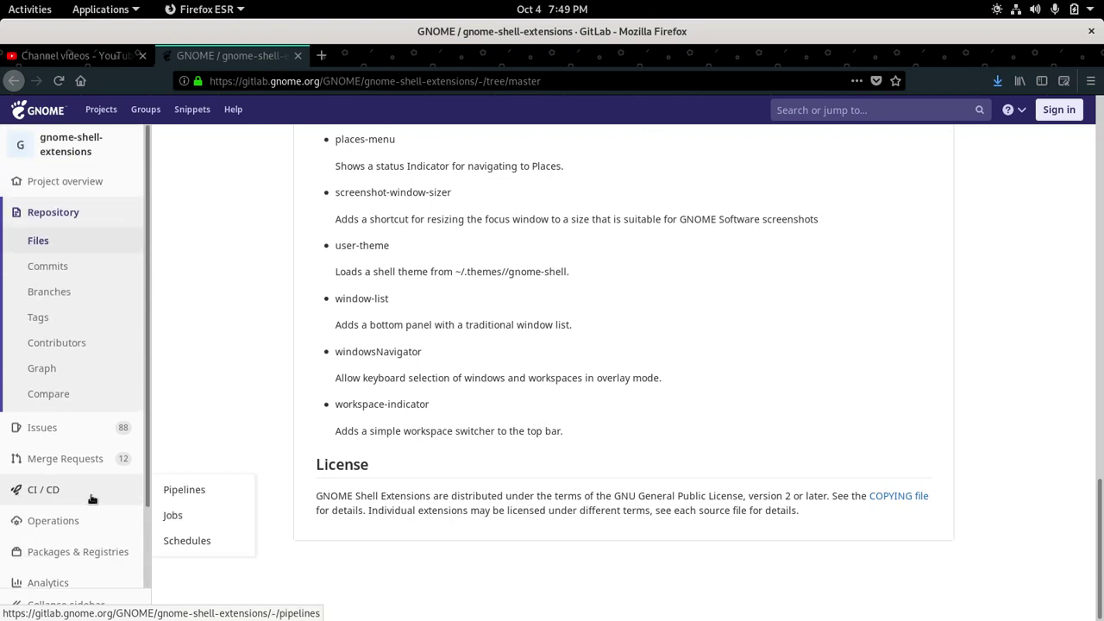
{"action": "scroll", "coordinate": [91, 522], "scroll_direction": "down", "scroll_amount": 3}
{"action": "left_click", "coordinate": [62, 532]}
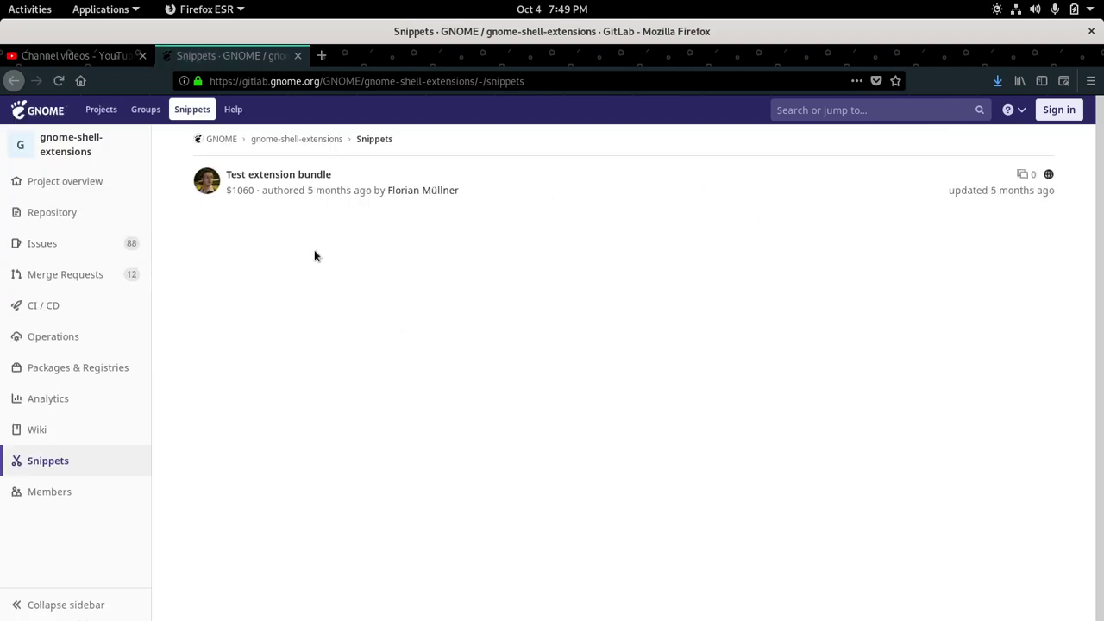
Step: Close the GitLab tab and try Auto Move Windows, leaving it off
{"action": "left_click", "coordinate": [297, 55]}
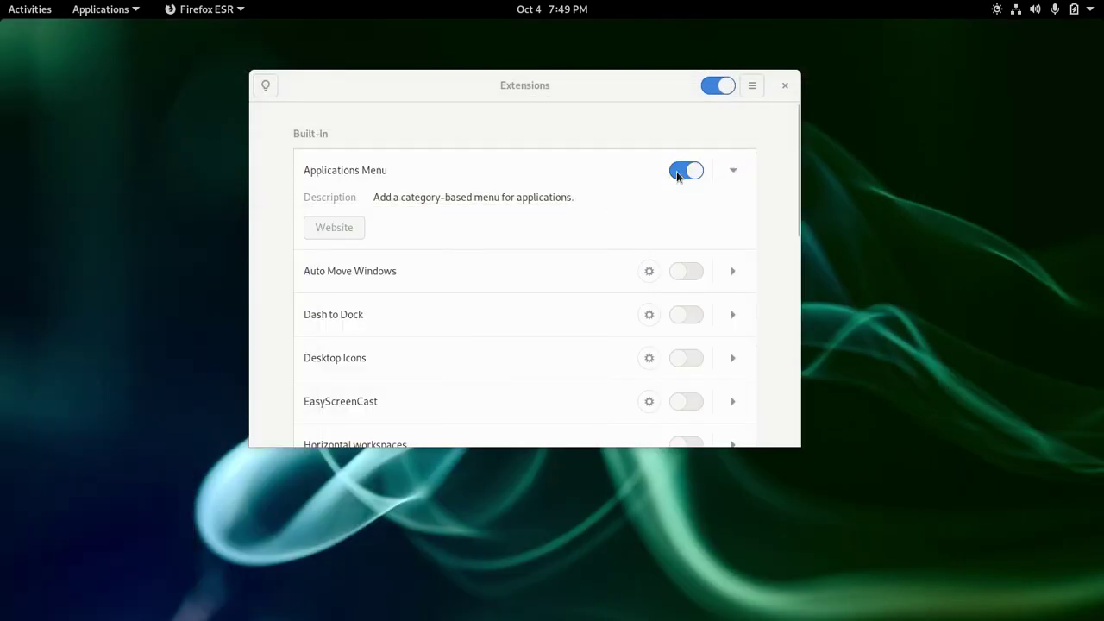
{"action": "left_click", "coordinate": [698, 274]}
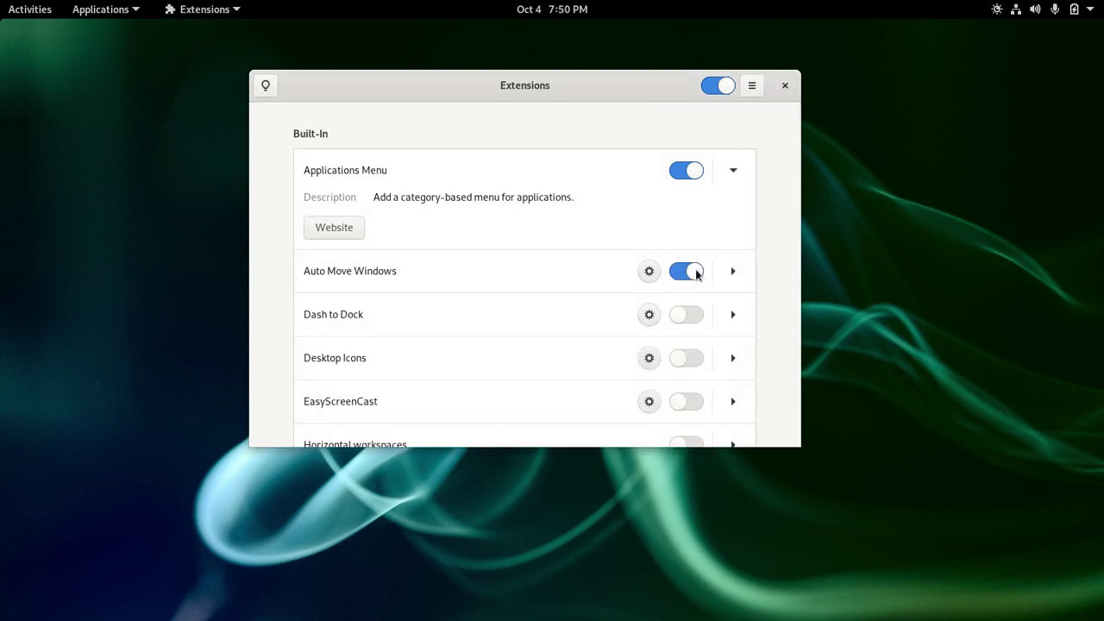
{"action": "left_click", "coordinate": [697, 274]}
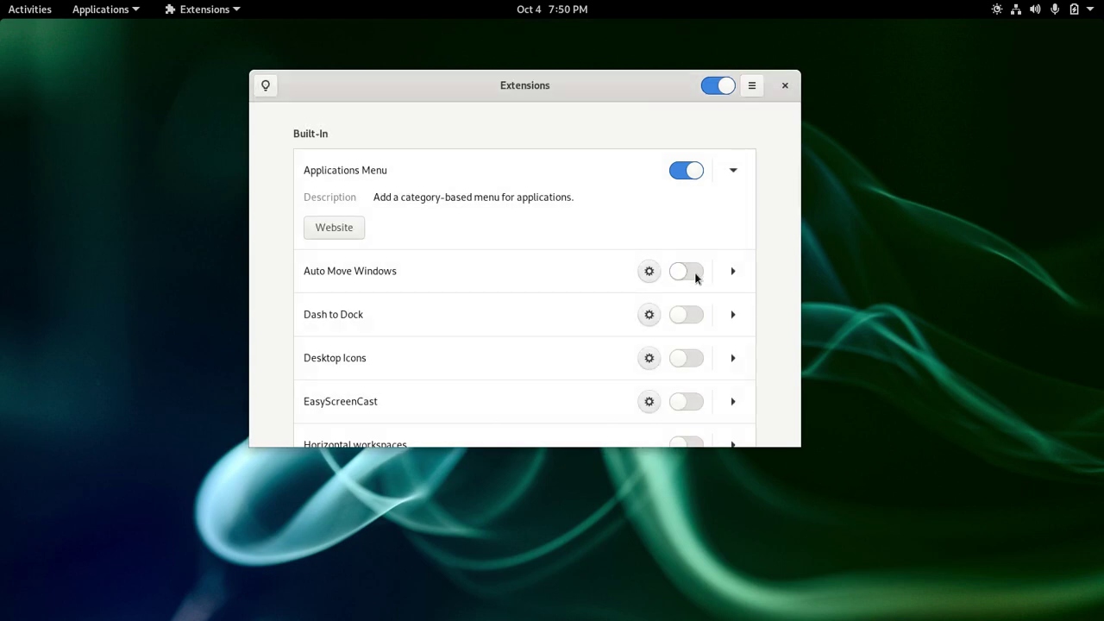
Step: Enable Dash to Dock, cycling it off and on, so the dock shows
{"action": "left_click", "coordinate": [688, 316]}
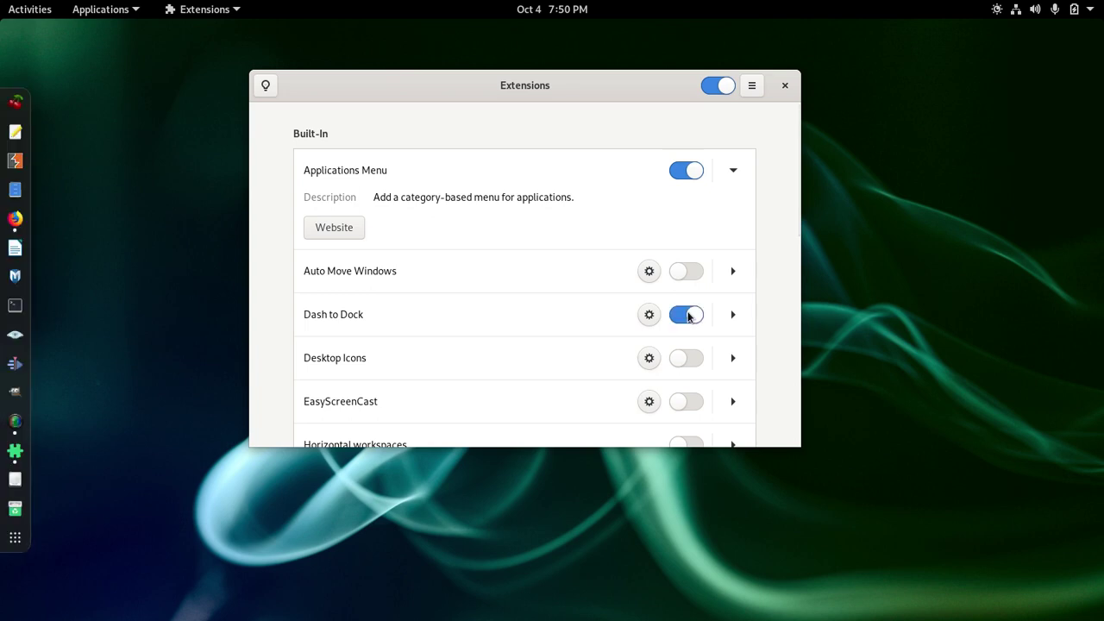
{"action": "key", "text": "alt+Tab"}
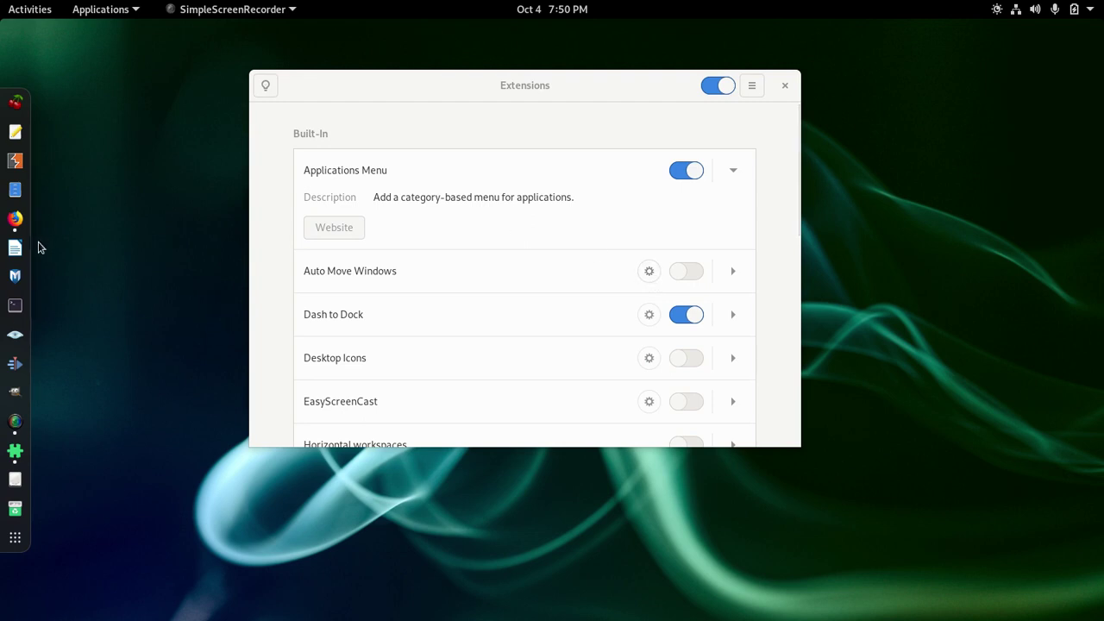
{"action": "left_click", "coordinate": [691, 316]}
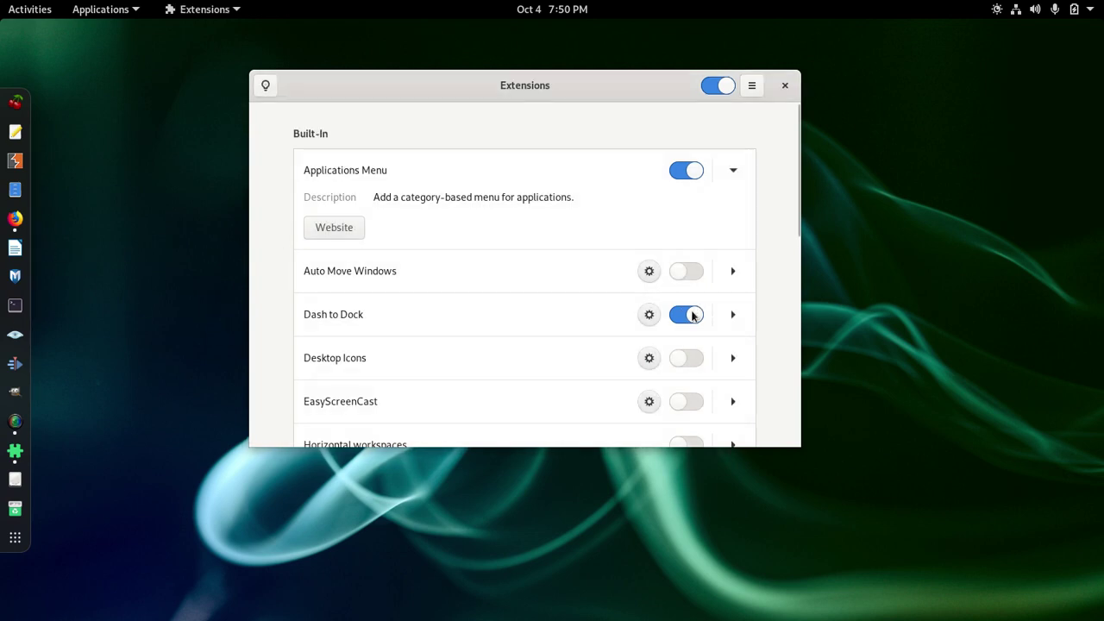
{"action": "left_click", "coordinate": [691, 315]}
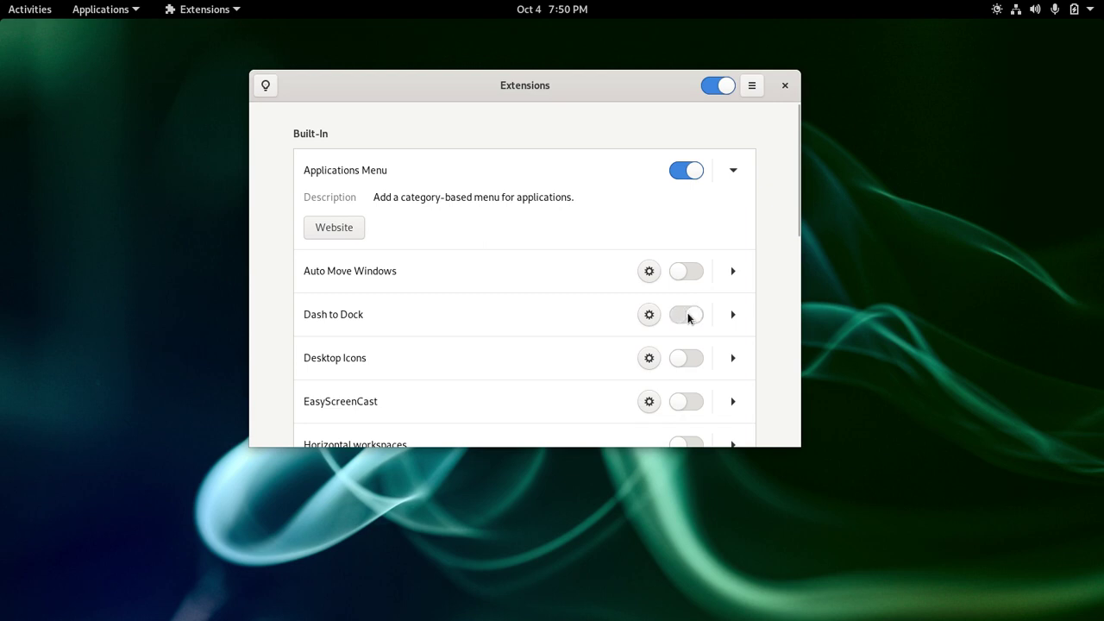
{"action": "left_click", "coordinate": [695, 317]}
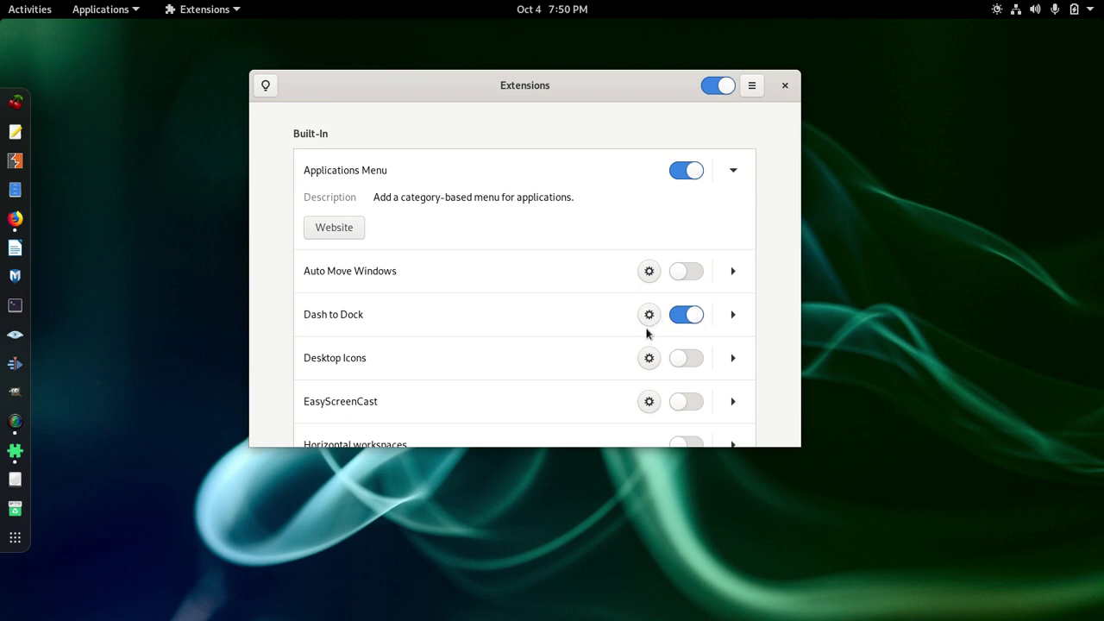
Step: Enable Desktop Icons, EasyScreenCast, Horizontal workspaces and Native Window Placement extensions
{"action": "left_click", "coordinate": [691, 360]}
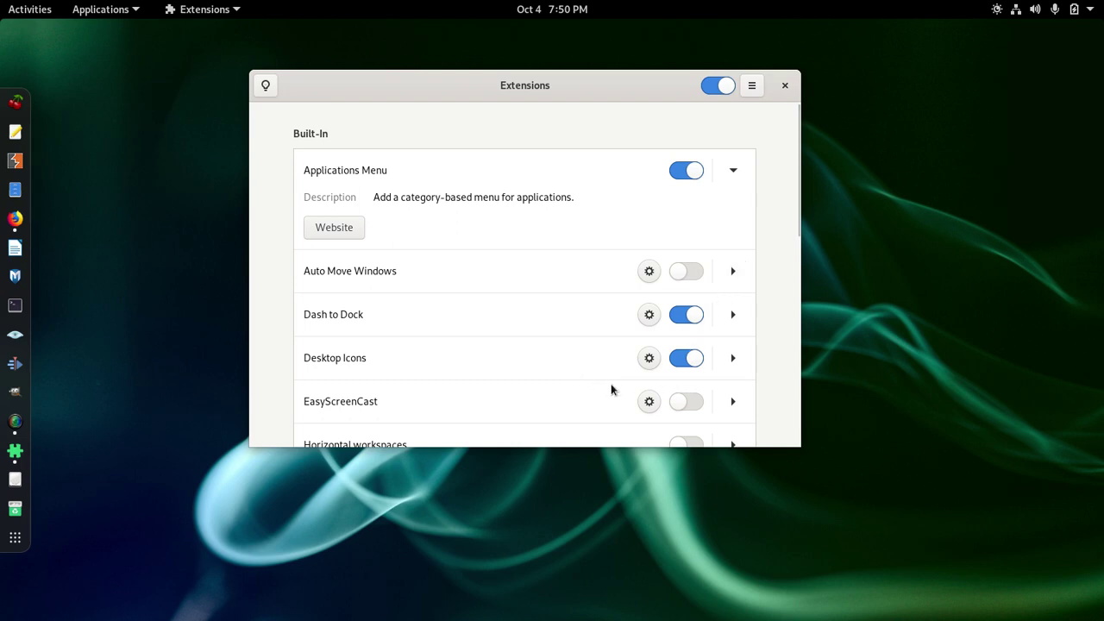
{"action": "left_click", "coordinate": [691, 401]}
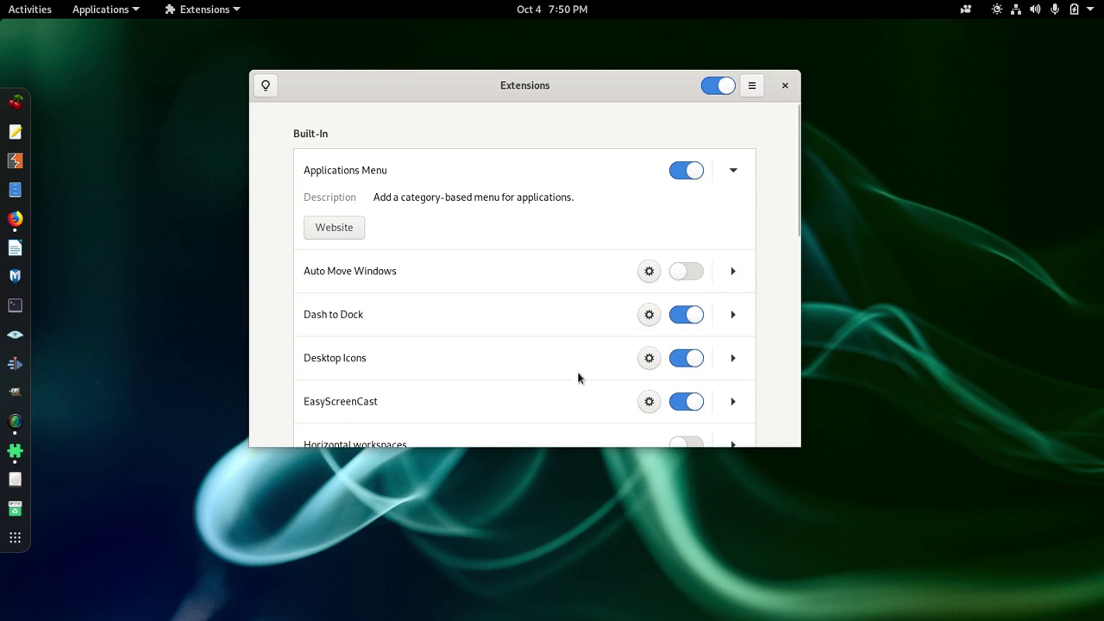
{"action": "scroll", "coordinate": [582, 384], "scroll_direction": "down", "scroll_amount": 1}
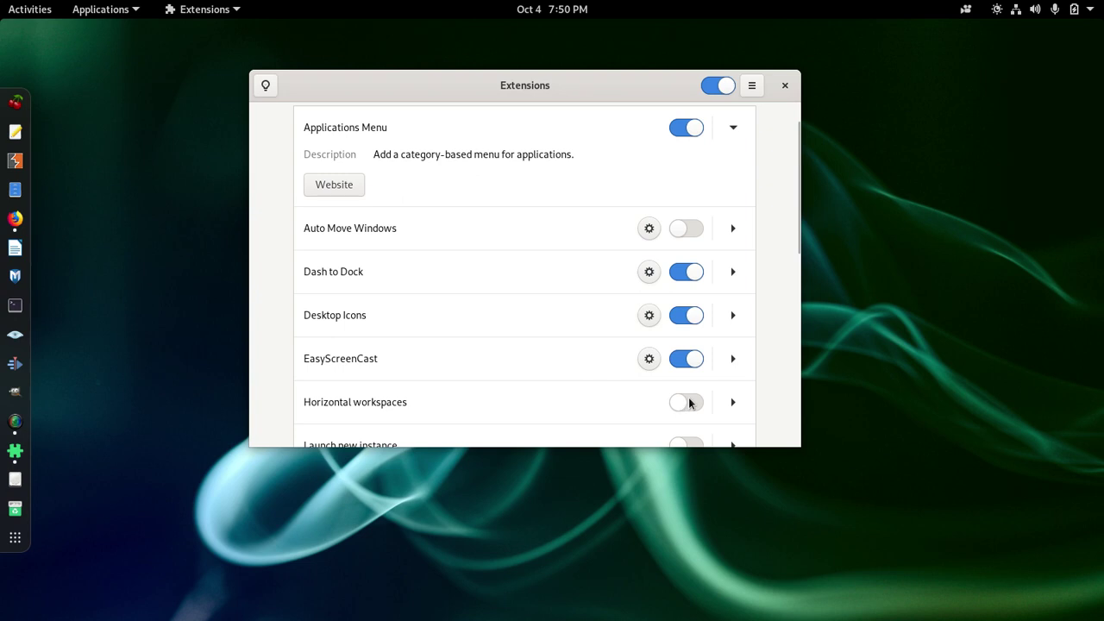
{"action": "left_click", "coordinate": [690, 402]}
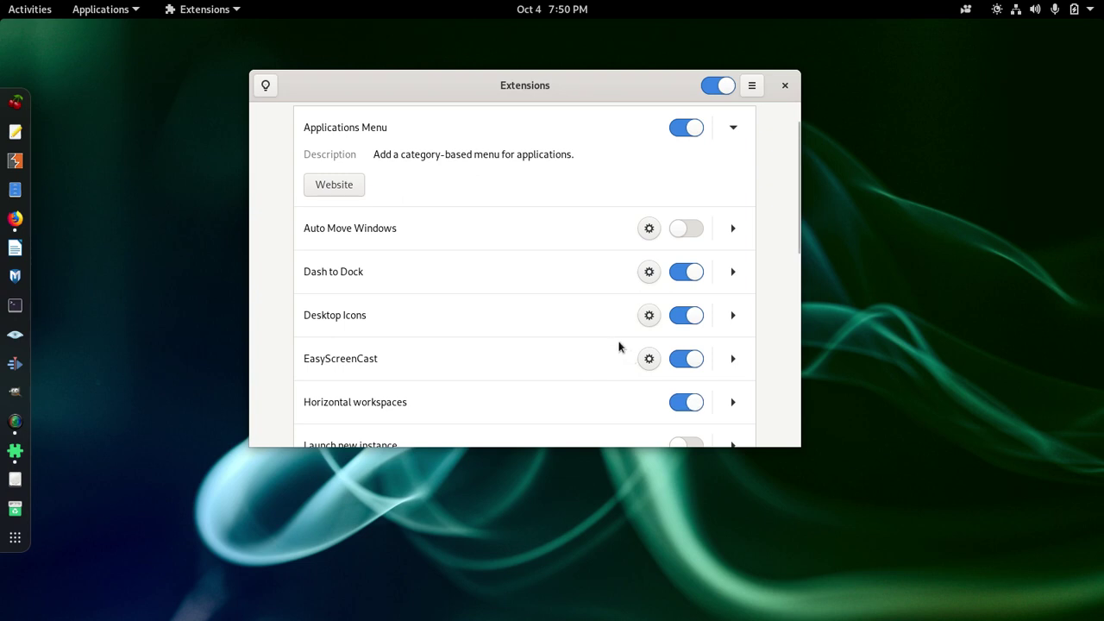
{"action": "scroll", "coordinate": [617, 345], "scroll_direction": "down", "scroll_amount": 3}
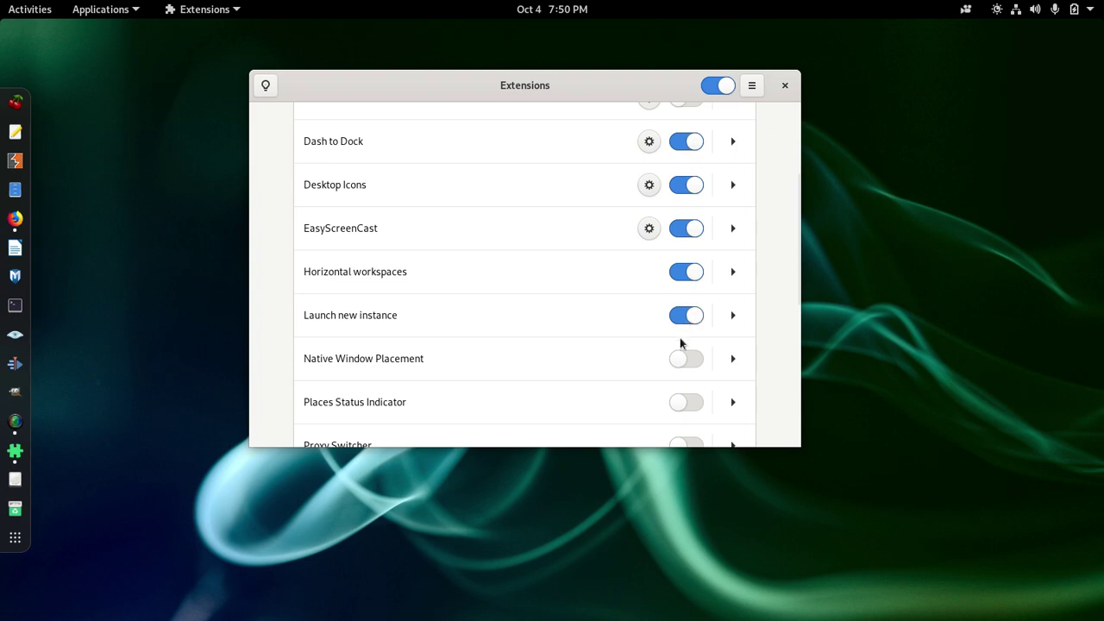
{"action": "scroll", "coordinate": [595, 345], "scroll_direction": "down", "scroll_amount": 2}
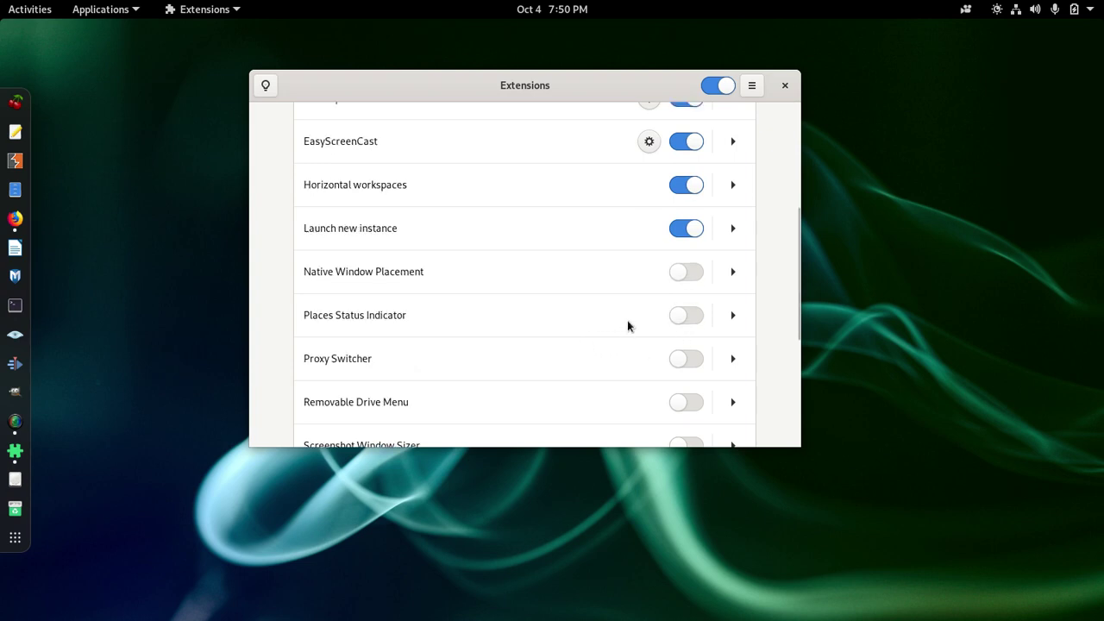
{"action": "left_click", "coordinate": [691, 281]}
{"action": "scroll", "coordinate": [639, 326], "scroll_direction": "up", "scroll_amount": 4}
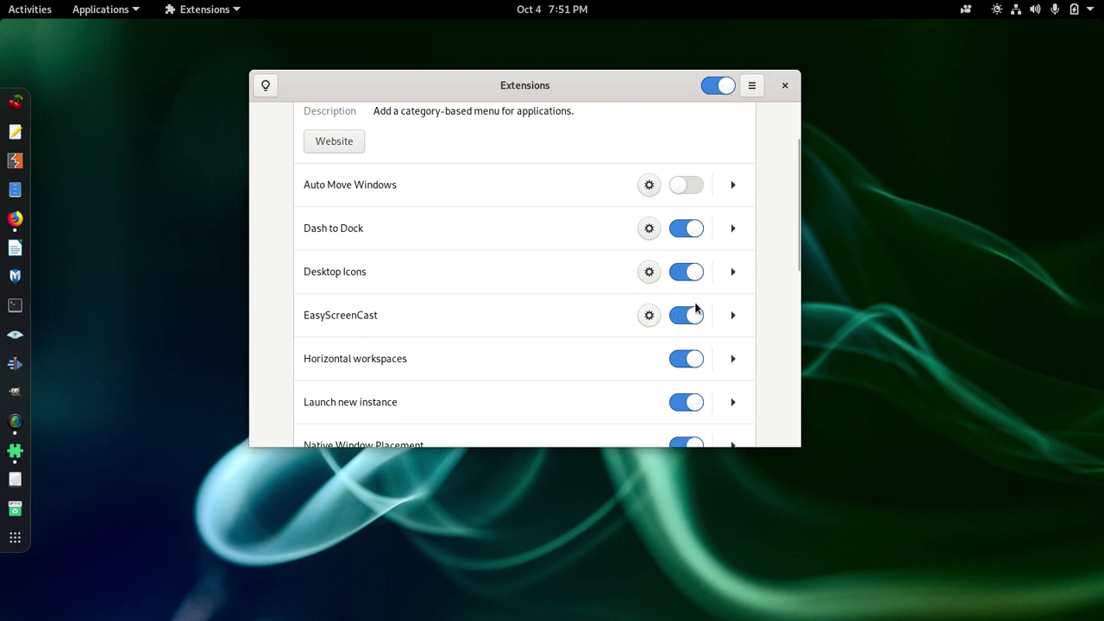
Step: Set Desktop Icons' 'Size for the desktop icons' to Large and close its preferences
{"action": "left_click", "coordinate": [649, 272]}
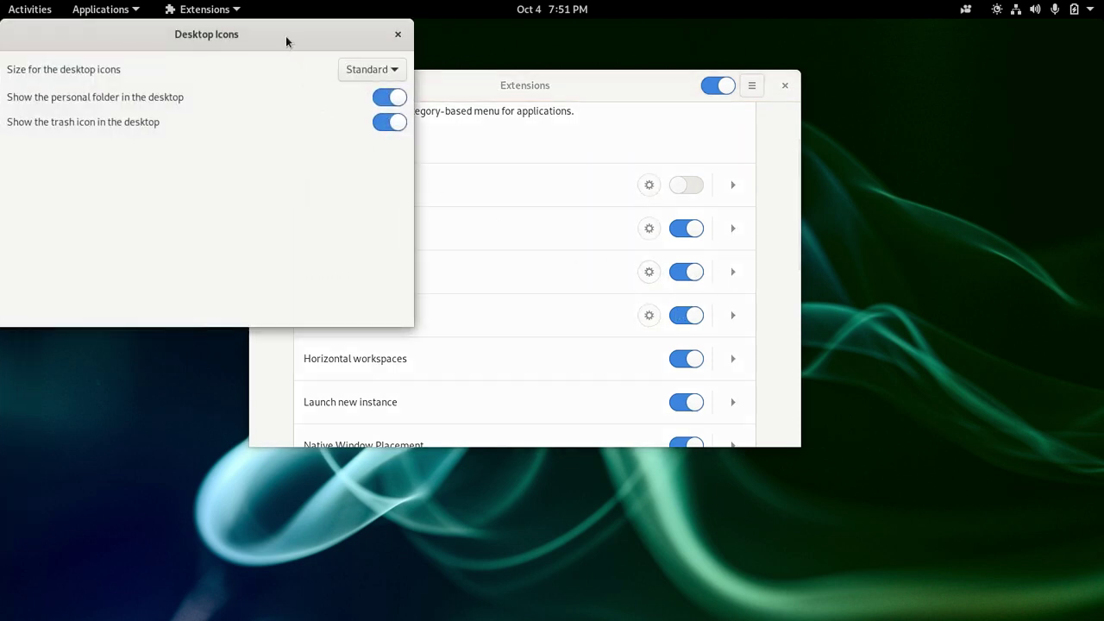
{"action": "left_click_drag", "start_coordinate": [285, 35], "coordinate": [350, 123]}
{"action": "left_click", "coordinate": [434, 157]}
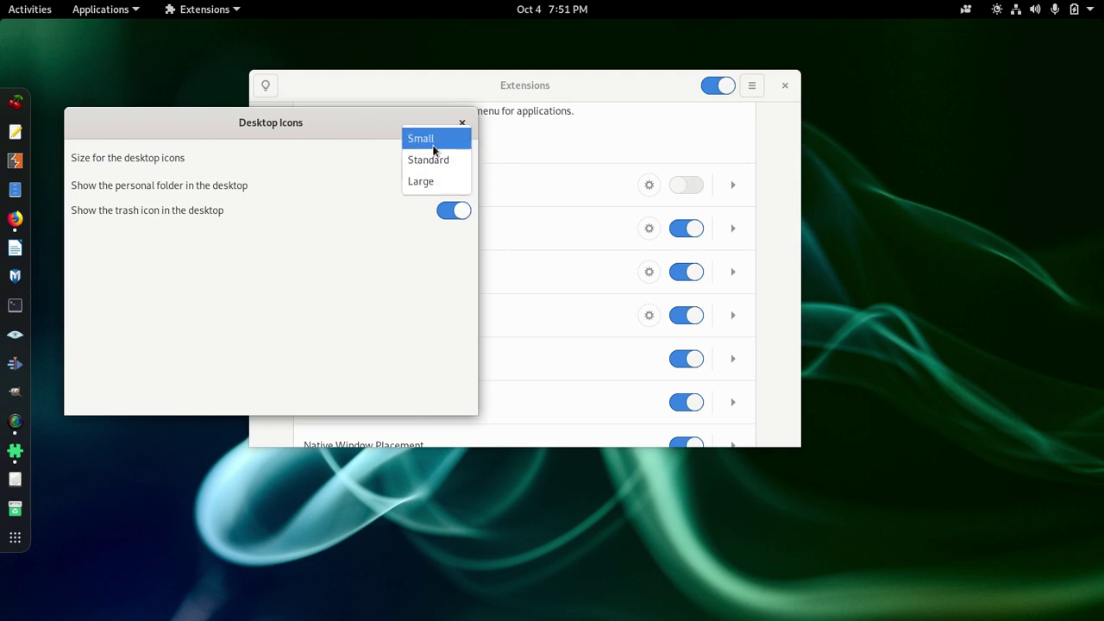
{"action": "left_click", "coordinate": [427, 177]}
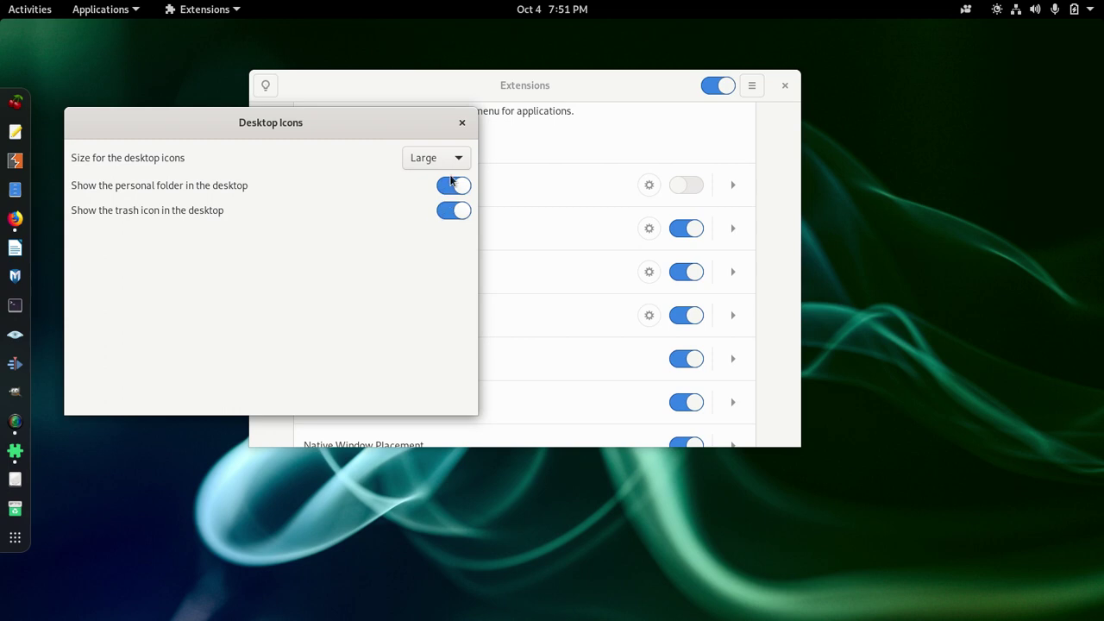
{"action": "left_click", "coordinate": [463, 123]}
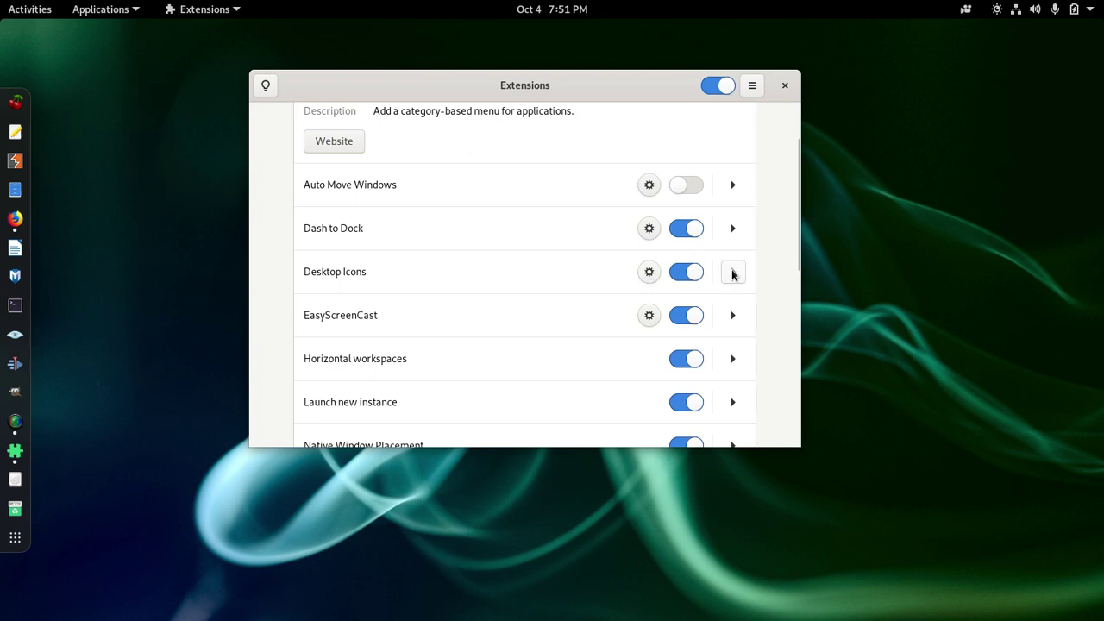
Step: Bring up the Dash to Dock settings and check the monitor list without changing it
{"action": "left_click", "coordinate": [732, 229]}
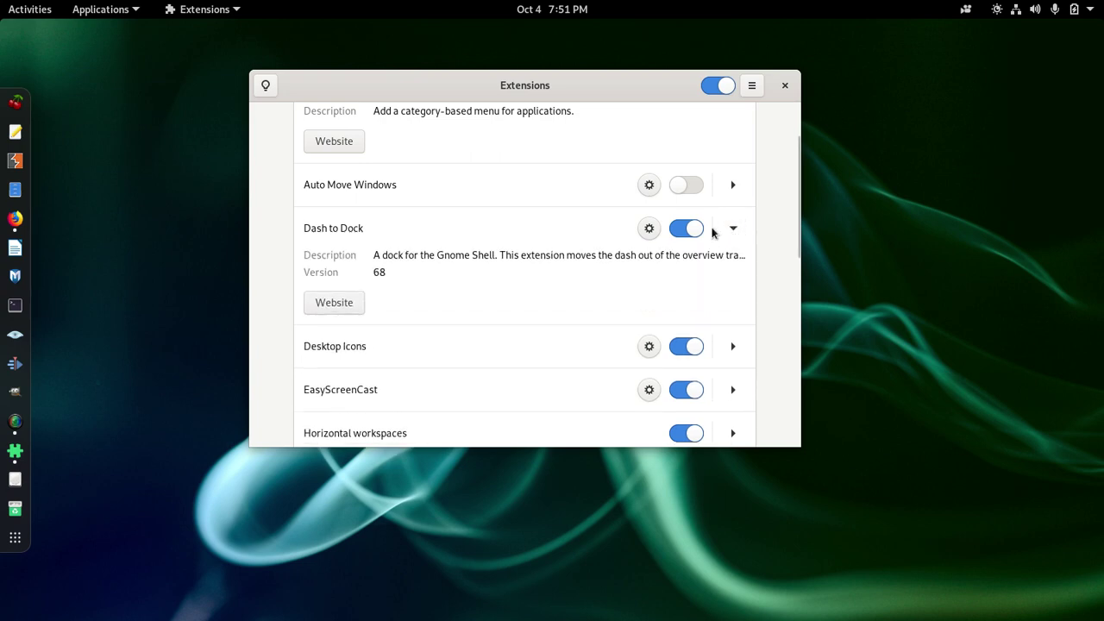
{"action": "left_click", "coordinate": [648, 228]}
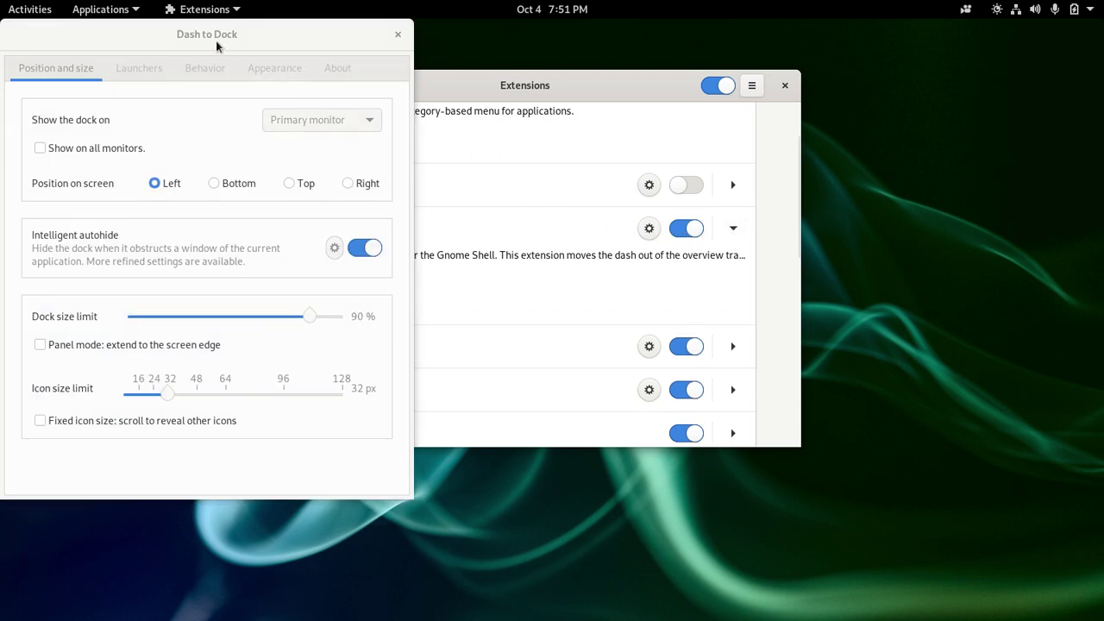
{"action": "left_click_drag", "start_coordinate": [217, 38], "coordinate": [506, 104]}
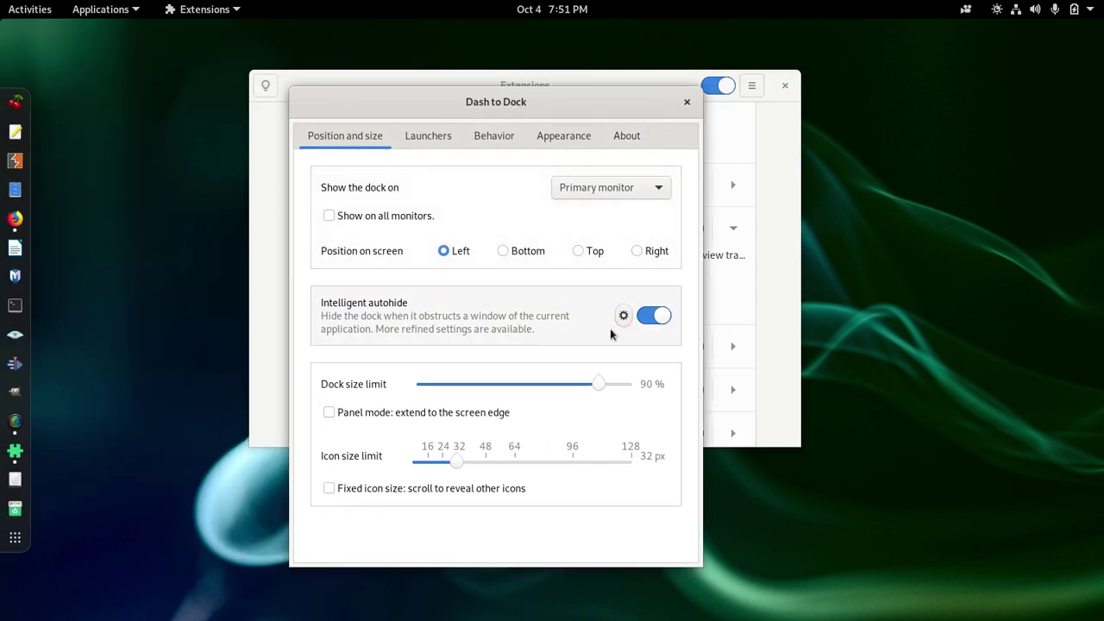
{"action": "left_click", "coordinate": [639, 194]}
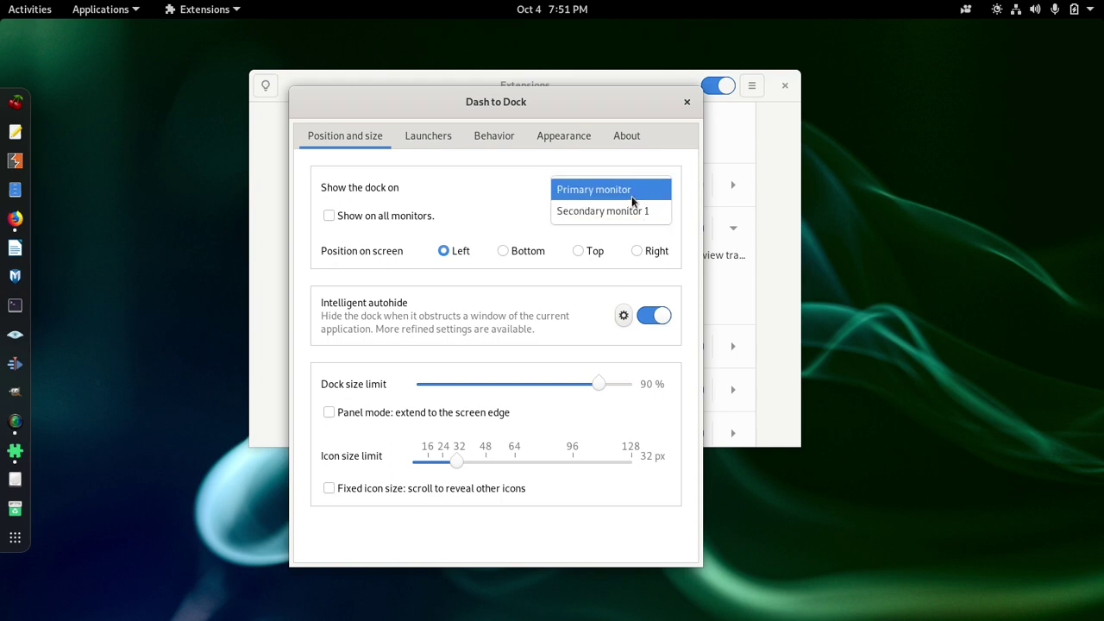
{"action": "left_click", "coordinate": [513, 209]}
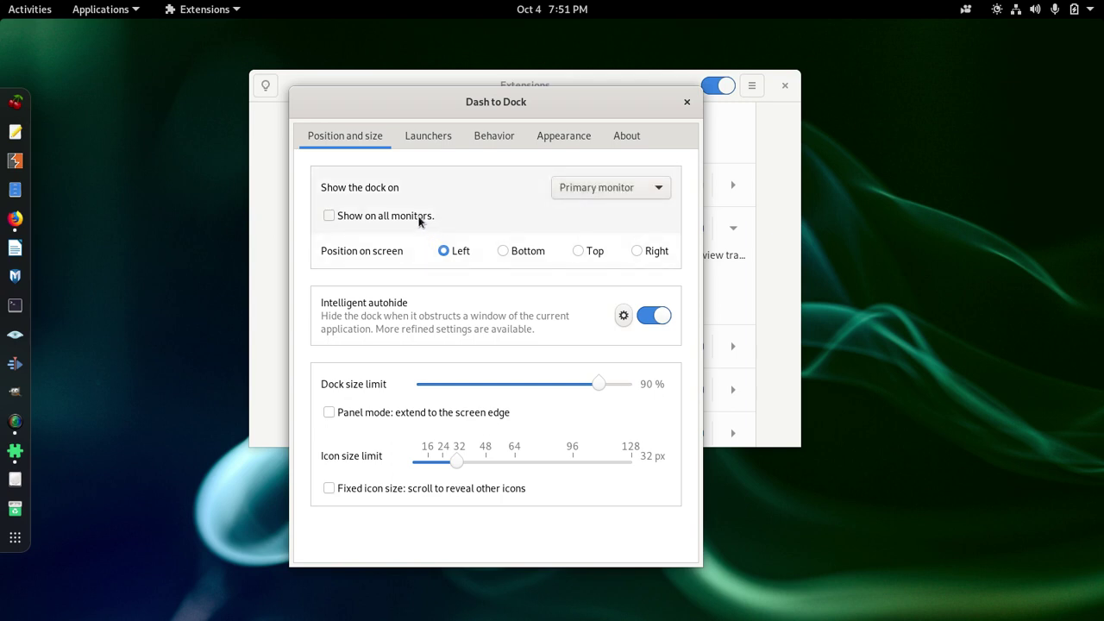
Step: Show the dock on all monitors, pick Secondary monitor 1, and position it at Bottom
{"action": "left_click", "coordinate": [341, 217]}
{"action": "left_click", "coordinate": [617, 187]}
{"action": "left_click", "coordinate": [613, 212]}
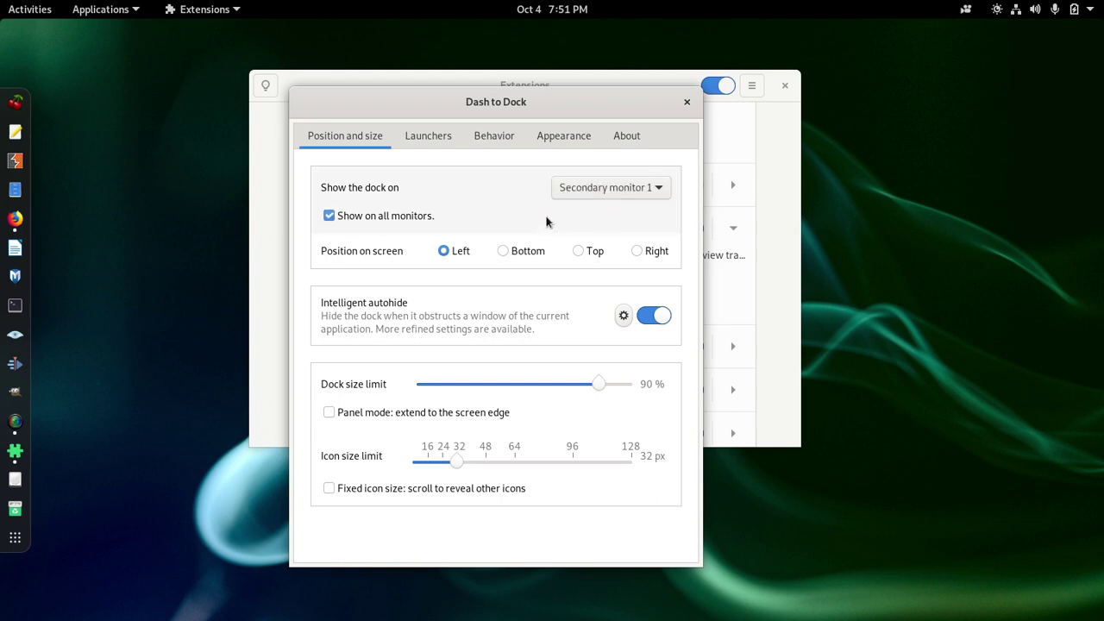
{"action": "left_click", "coordinate": [448, 142]}
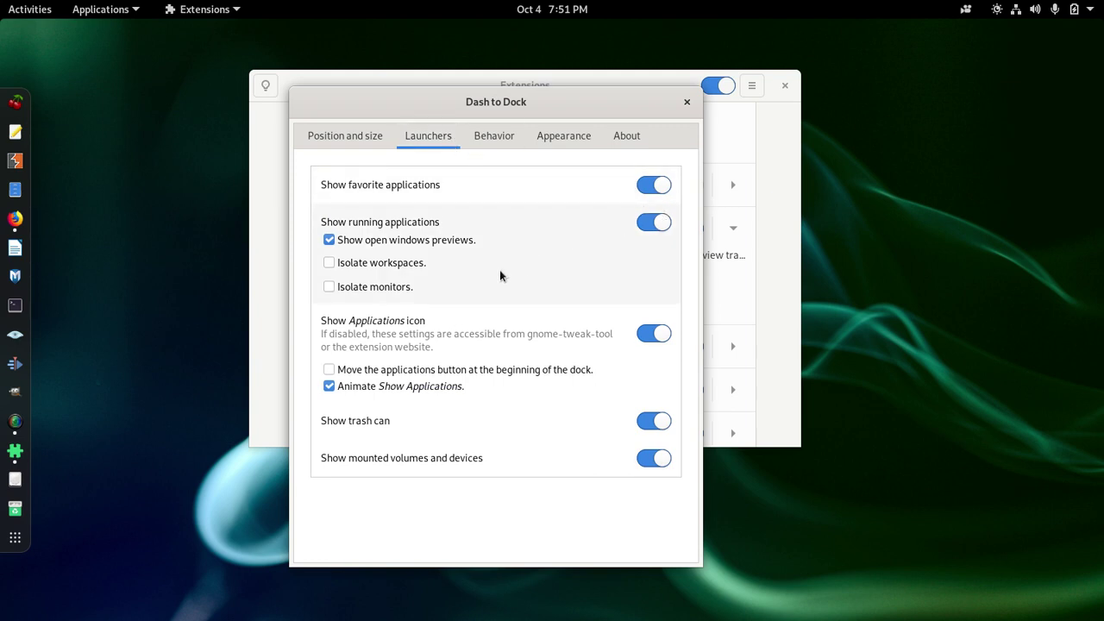
{"action": "left_click", "coordinate": [352, 139]}
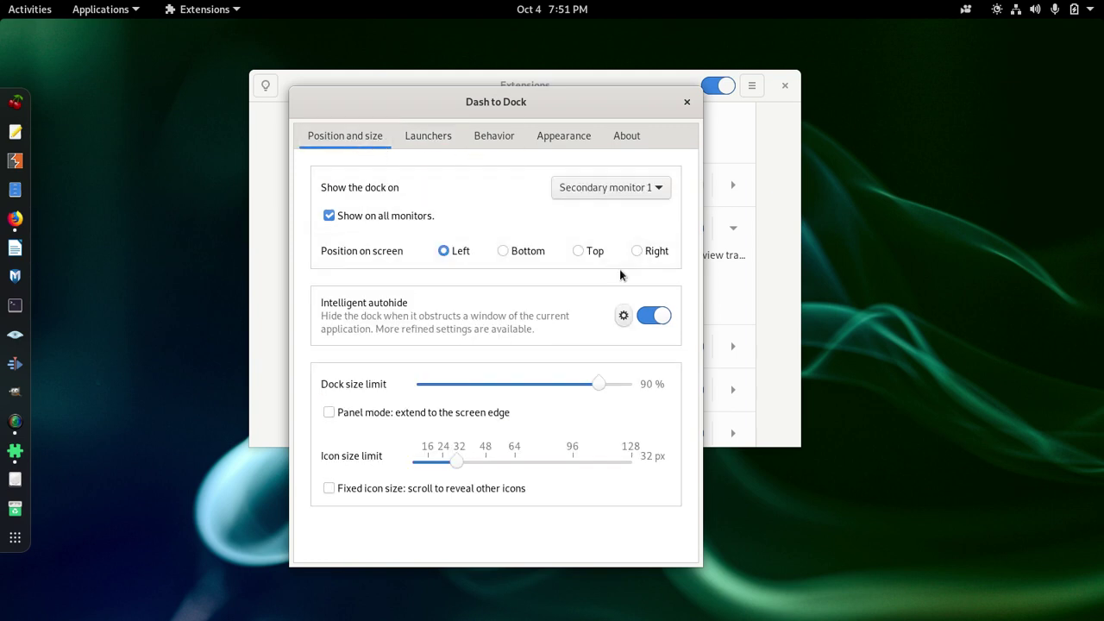
{"action": "left_click", "coordinate": [503, 251]}
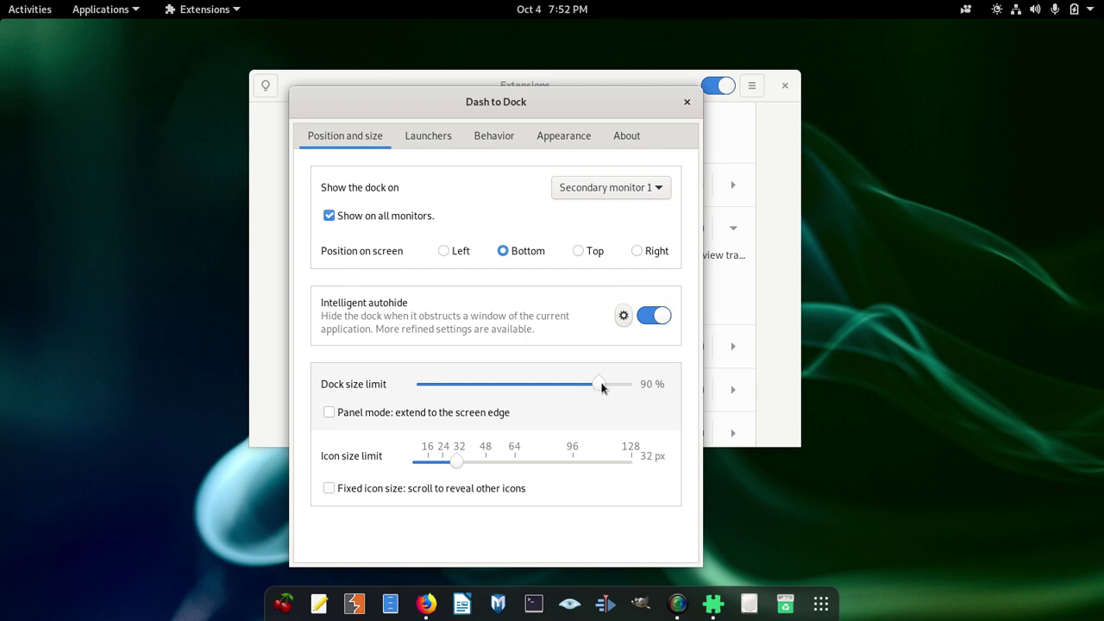
Step: Set dock size limit 100%, icon size limit 48 px, fixed icon size and panel mode
{"action": "left_click_drag", "start_coordinate": [605, 385], "coordinate": [635, 386]}
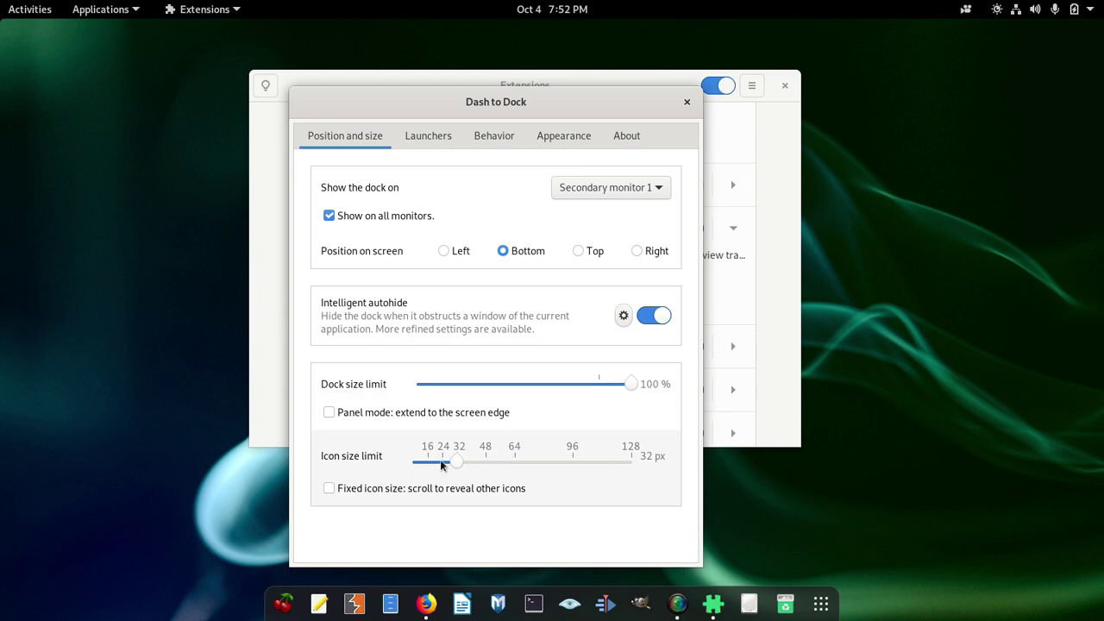
{"action": "left_click_drag", "start_coordinate": [455, 457], "coordinate": [592, 461]}
{"action": "left_click", "coordinate": [518, 462]}
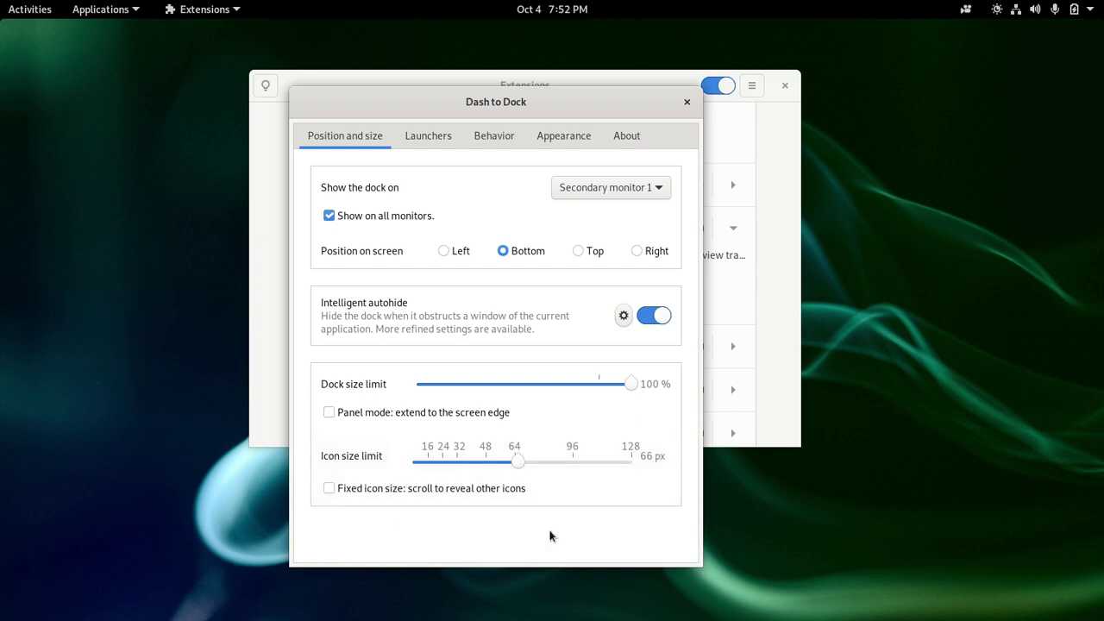
{"action": "mouse_move", "coordinate": [515, 463]}
{"action": "left_mouse_down"}
{"action": "mouse_move", "coordinate": [446, 462]}
{"action": "mouse_move", "coordinate": [513, 464]}
{"action": "left_mouse_up"}
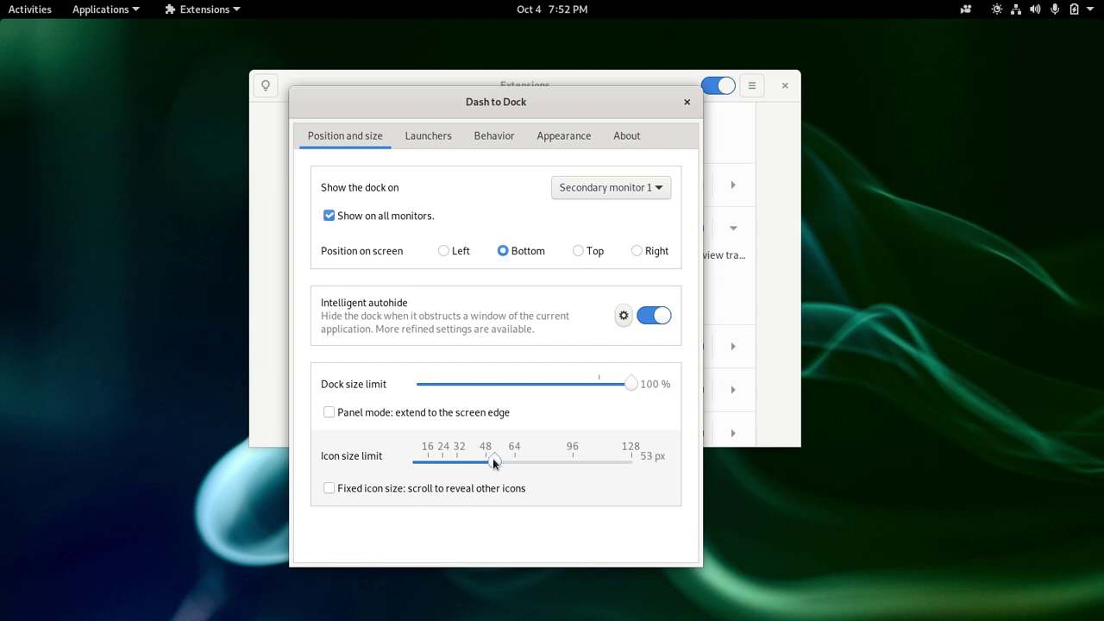
{"action": "left_click_drag", "start_coordinate": [492, 461], "coordinate": [484, 463]}
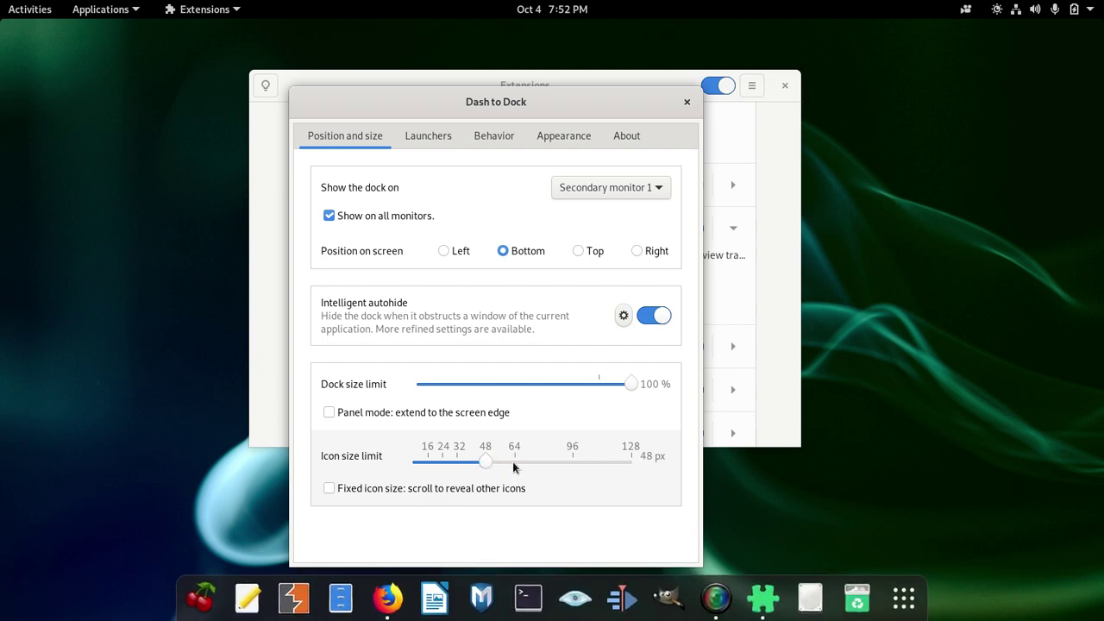
{"action": "left_click", "coordinate": [329, 488]}
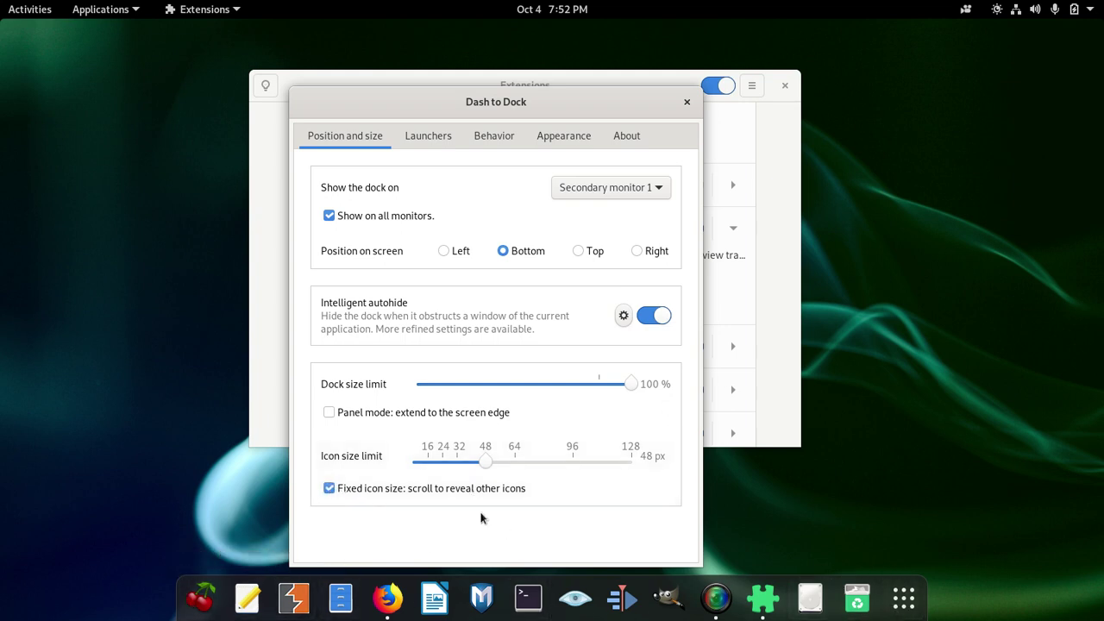
{"action": "left_click", "coordinate": [328, 414]}
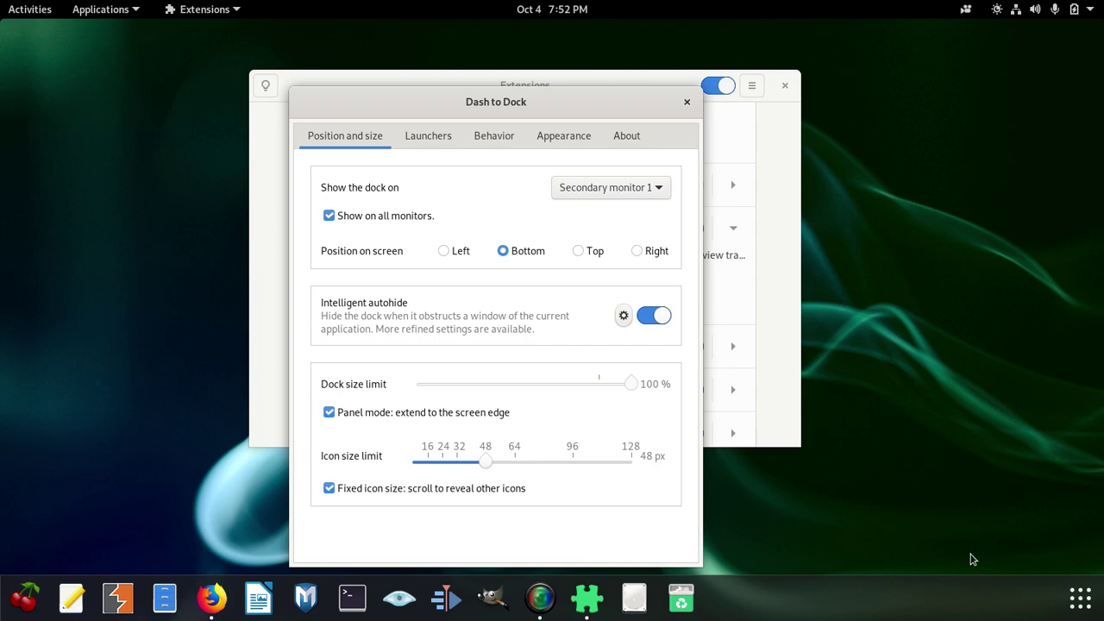
{"action": "left_click", "coordinate": [1073, 597]}
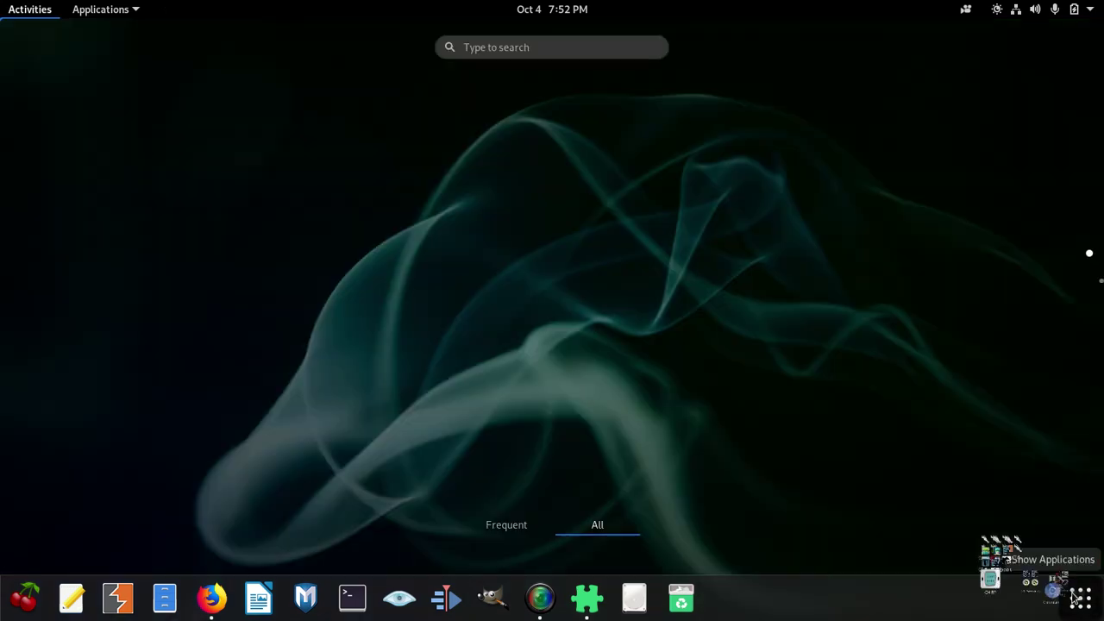
{"action": "left_click", "coordinate": [1076, 597]}
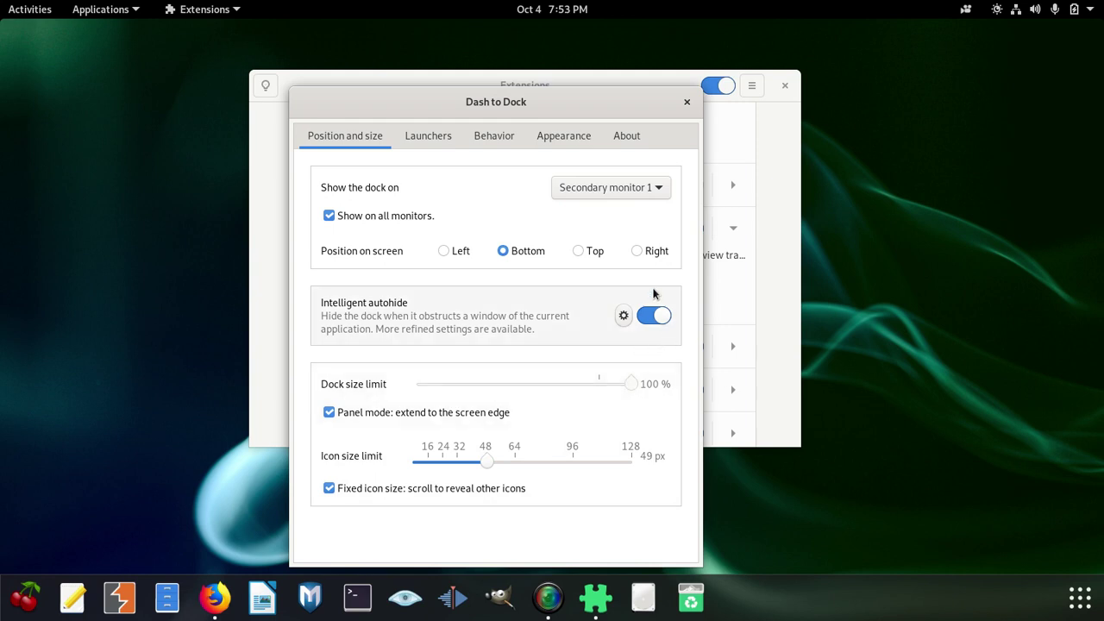
{"action": "left_click", "coordinate": [585, 251]}
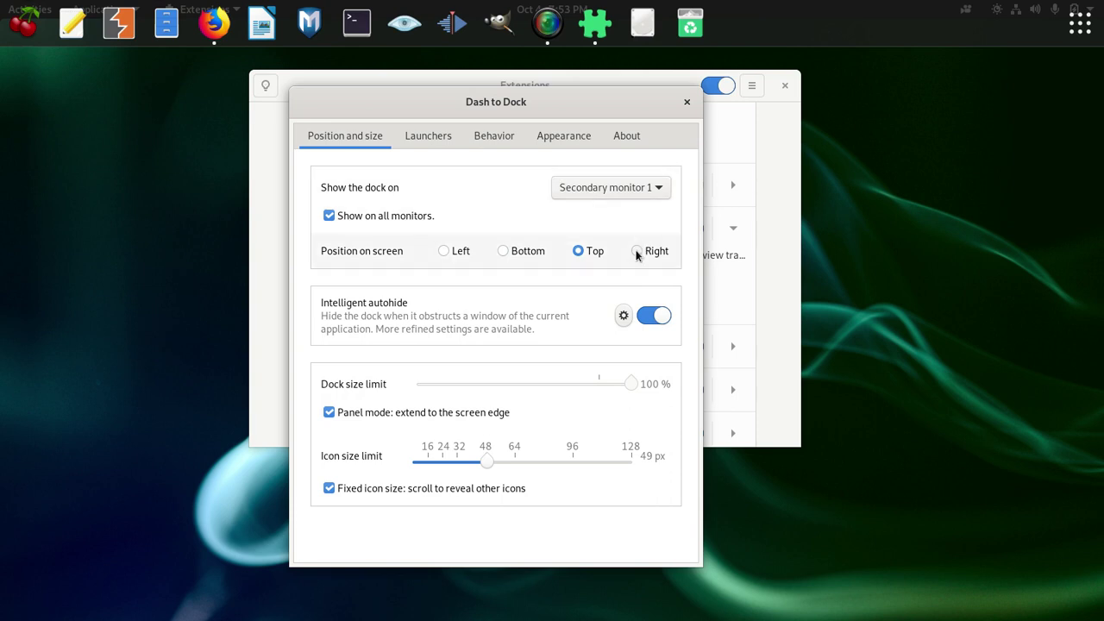
{"action": "left_click", "coordinate": [636, 251]}
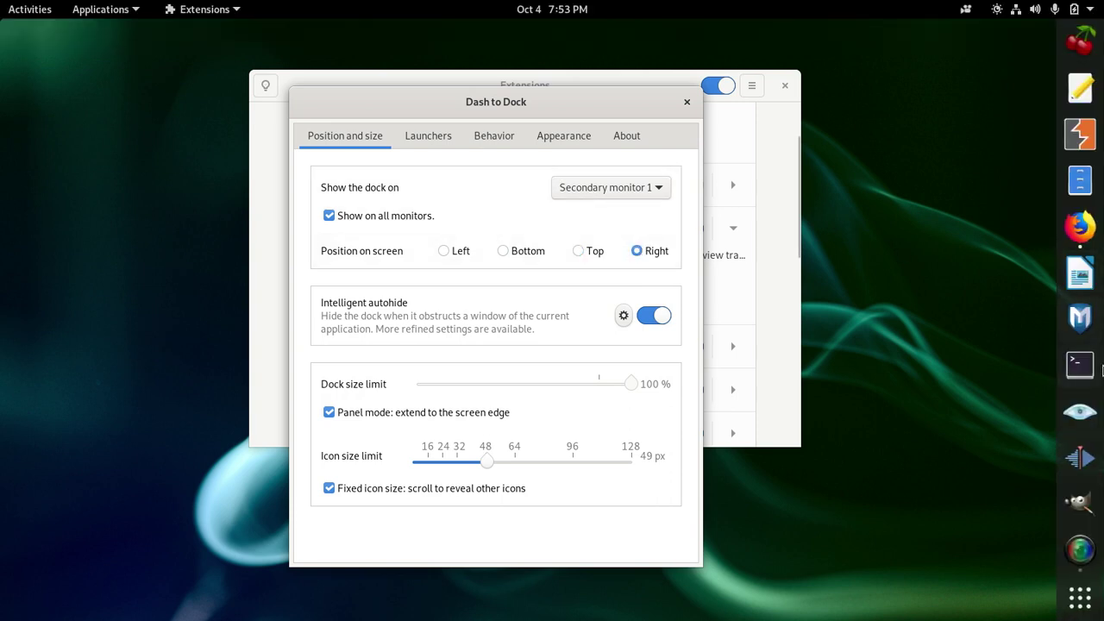
{"action": "left_click", "coordinate": [503, 251]}
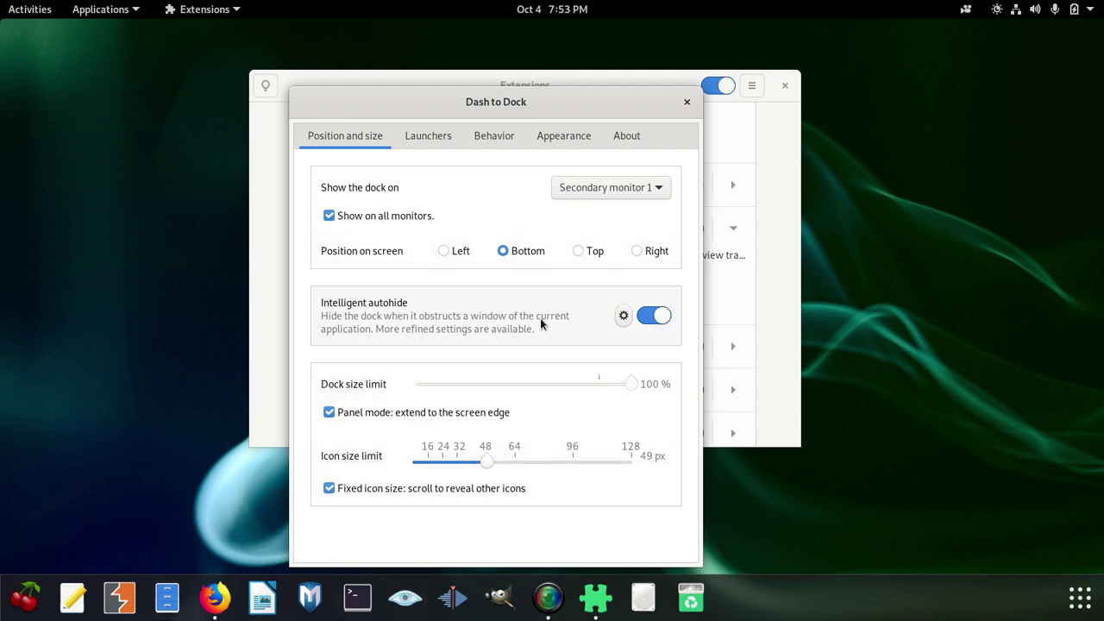
Step: View Dash to Dock's Launchers settings, then its Behavior settings
{"action": "left_click", "coordinate": [425, 137]}
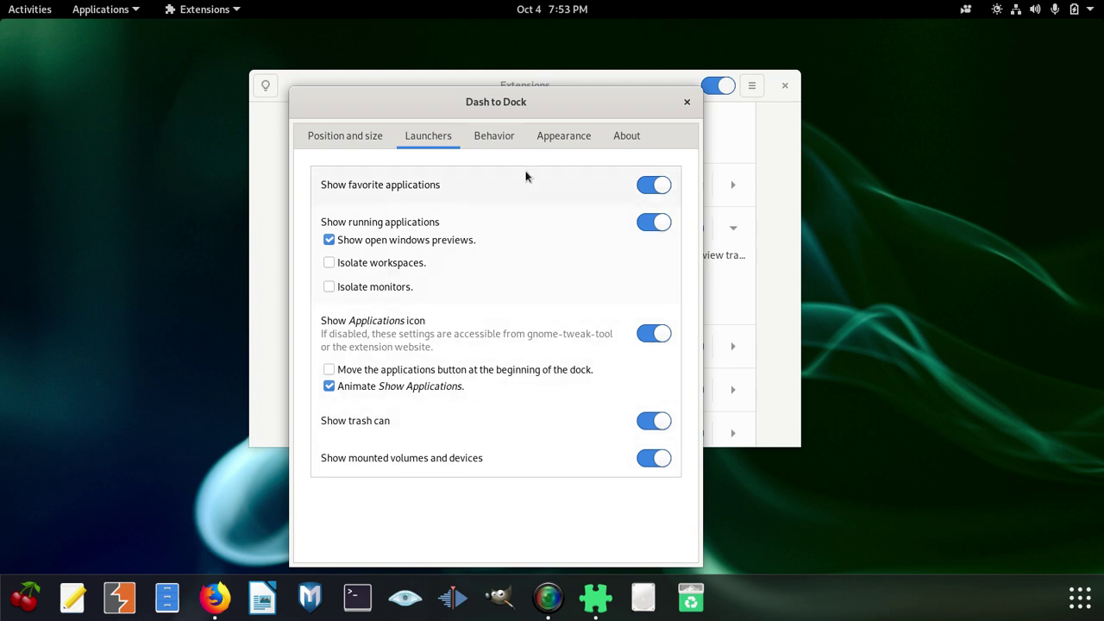
{"action": "left_click", "coordinate": [498, 137]}
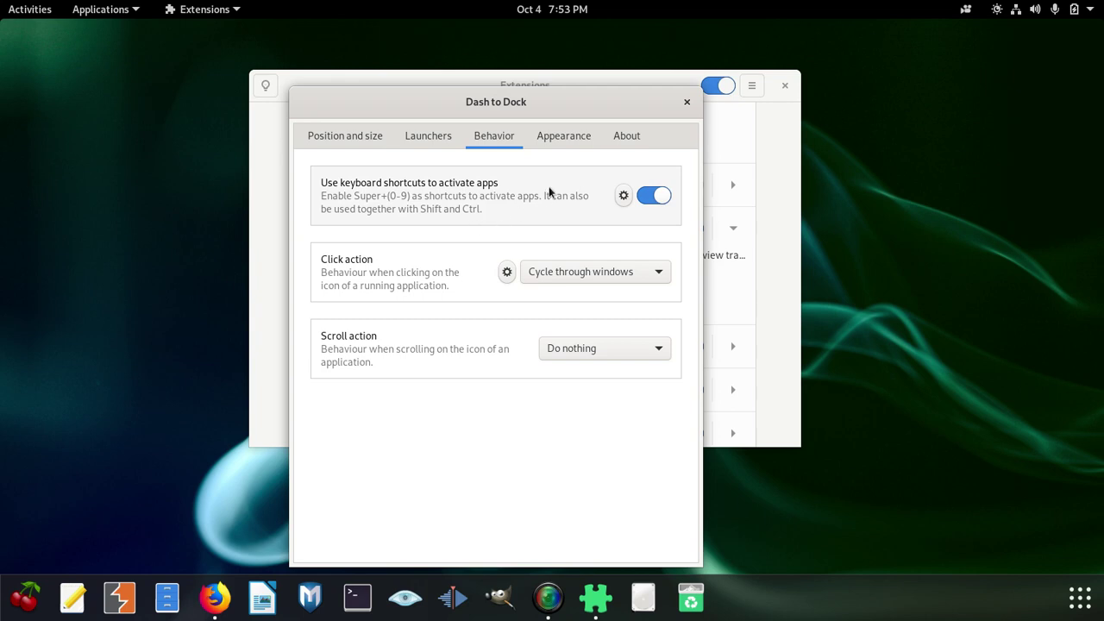
Step: On the Appearance tab, try the built-in theme but leave it off, and toggle Shrink the dash
{"action": "left_click", "coordinate": [564, 138]}
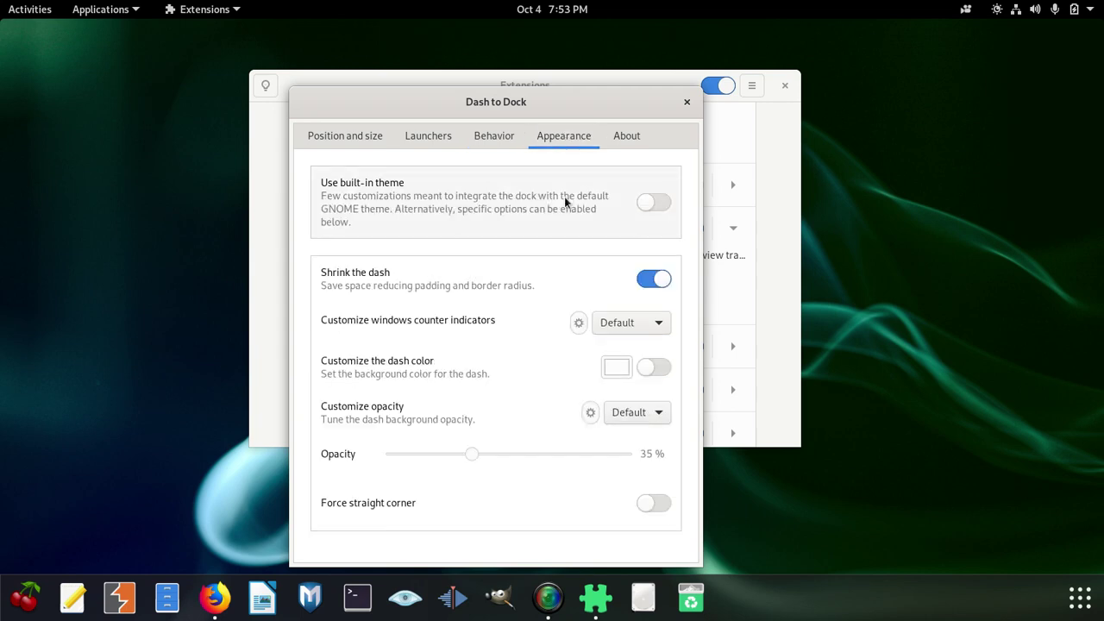
{"action": "left_click", "coordinate": [664, 204]}
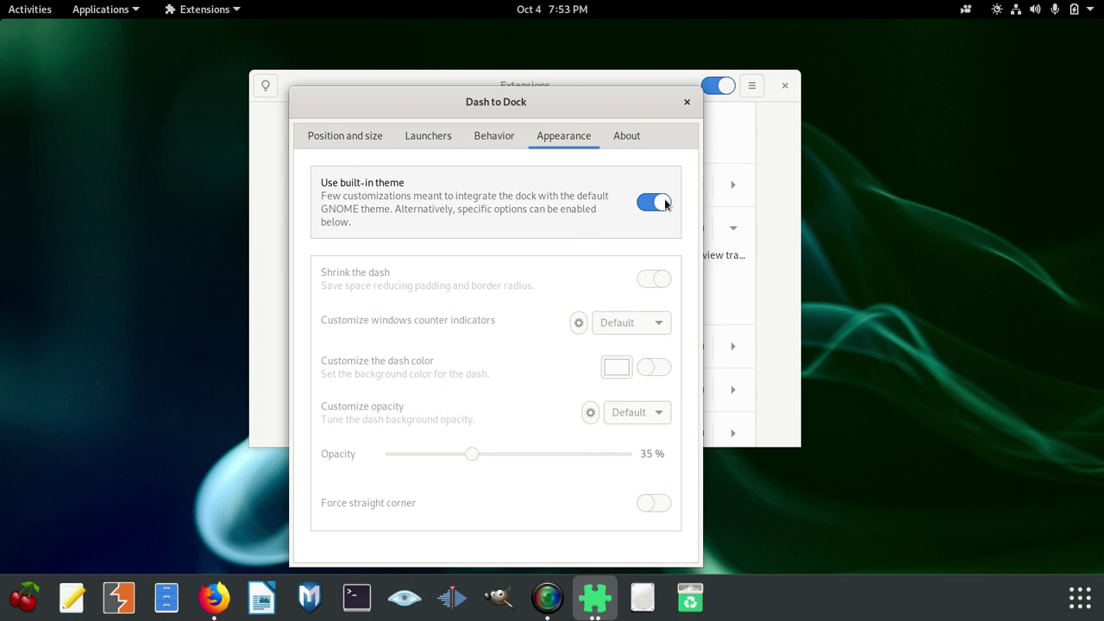
{"action": "left_click", "coordinate": [642, 206]}
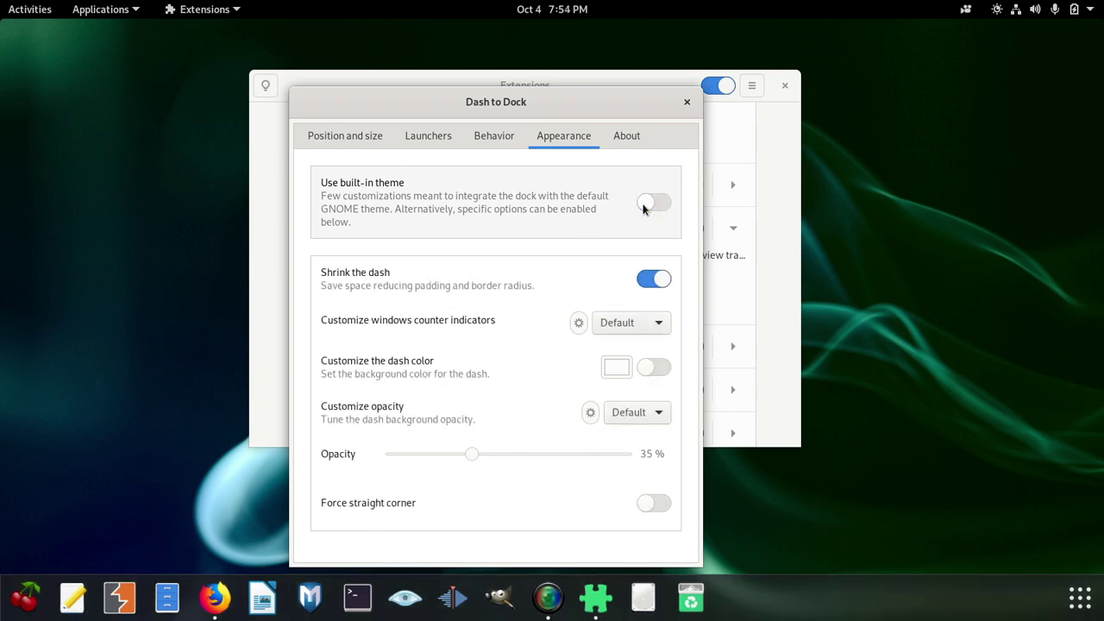
{"action": "left_click", "coordinate": [642, 207]}
{"action": "left_click", "coordinate": [643, 208]}
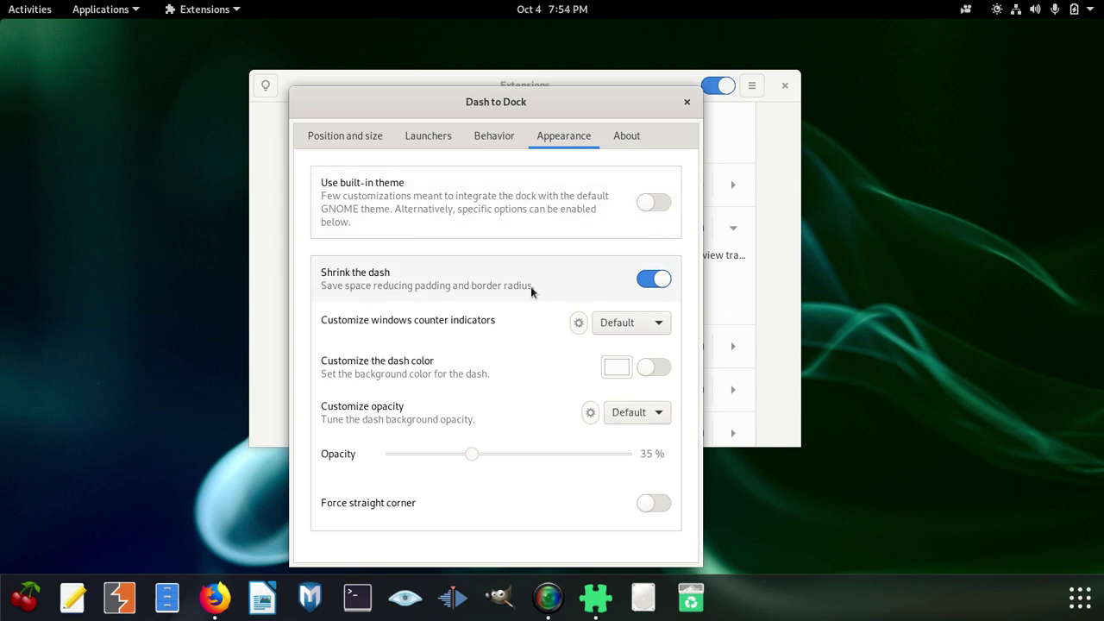
{"action": "left_click", "coordinate": [650, 285]}
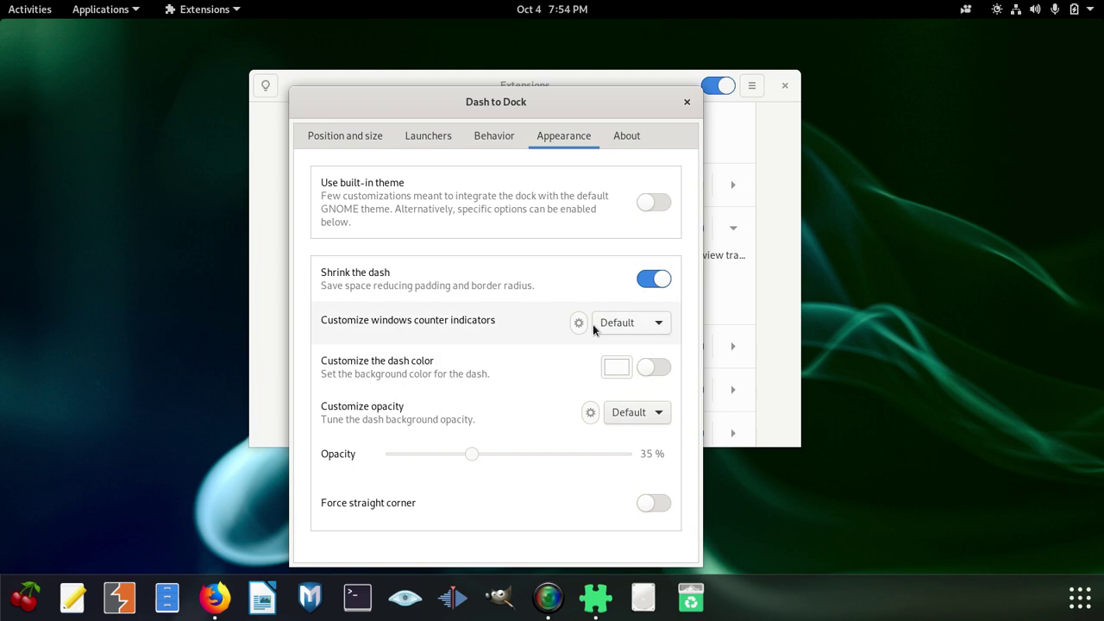
Step: Try Dots, Squares, Segmented and Ciliora counter indicators before settling on Metro
{"action": "left_click", "coordinate": [647, 326]}
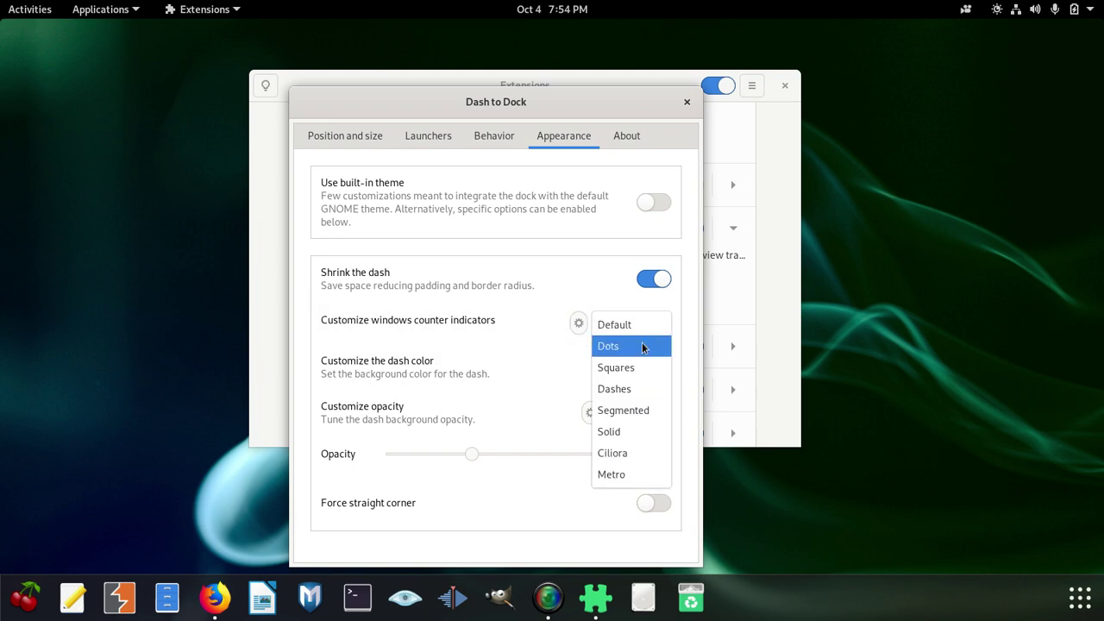
{"action": "left_click", "coordinate": [643, 346]}
{"action": "left_click", "coordinate": [644, 332]}
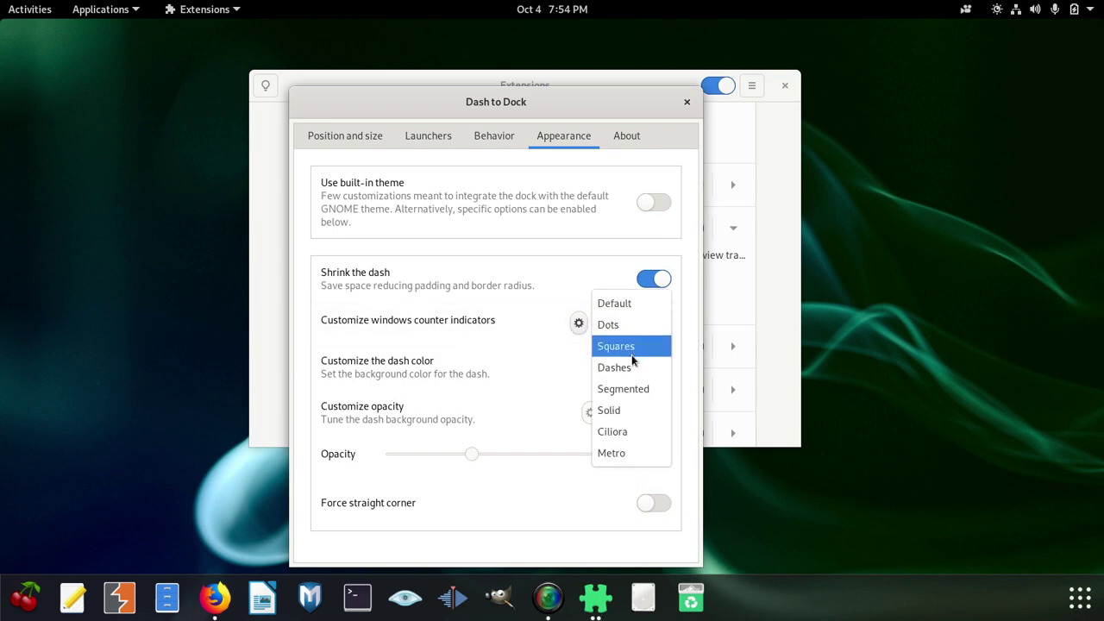
{"action": "left_click", "coordinate": [631, 356]}
{"action": "left_click", "coordinate": [635, 318]}
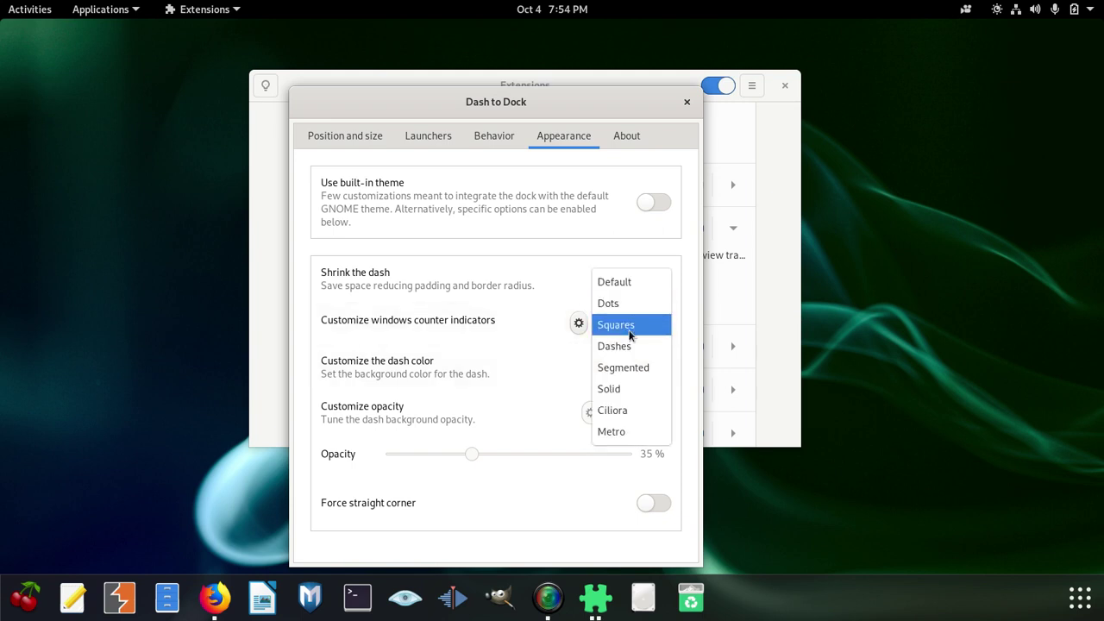
{"action": "left_click", "coordinate": [633, 374]}
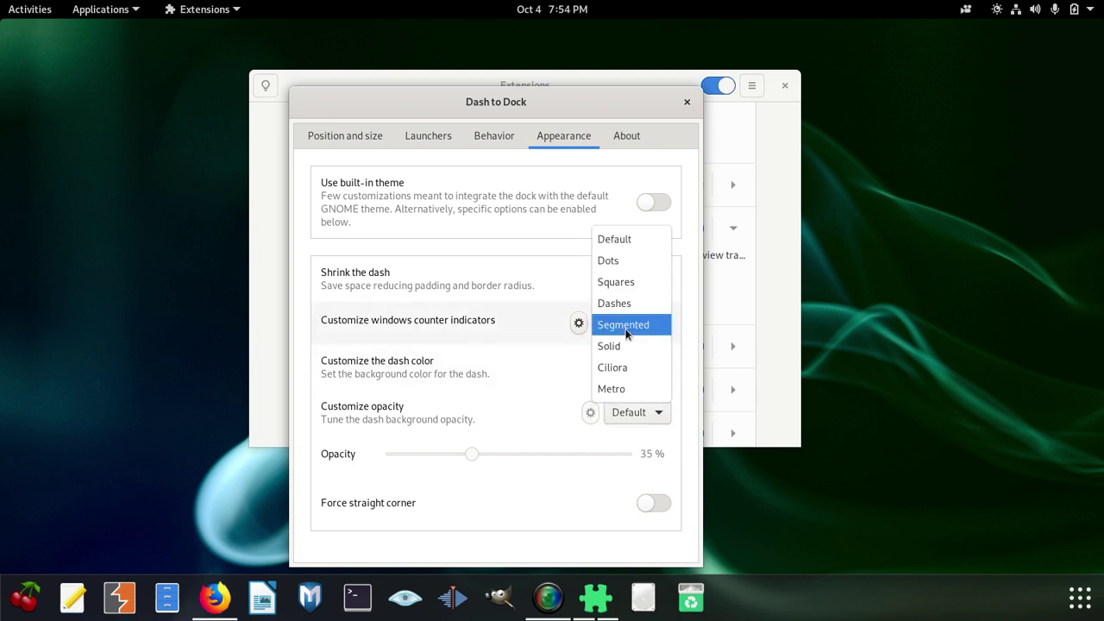
{"action": "left_click", "coordinate": [621, 373]}
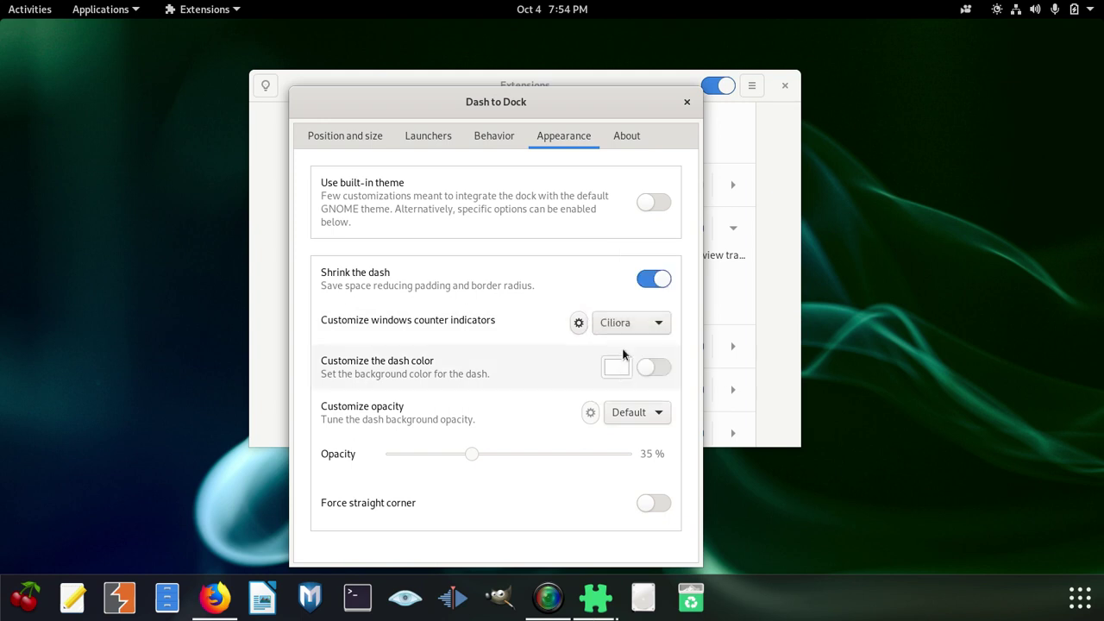
{"action": "left_click", "coordinate": [630, 325]}
{"action": "left_click", "coordinate": [615, 353]}
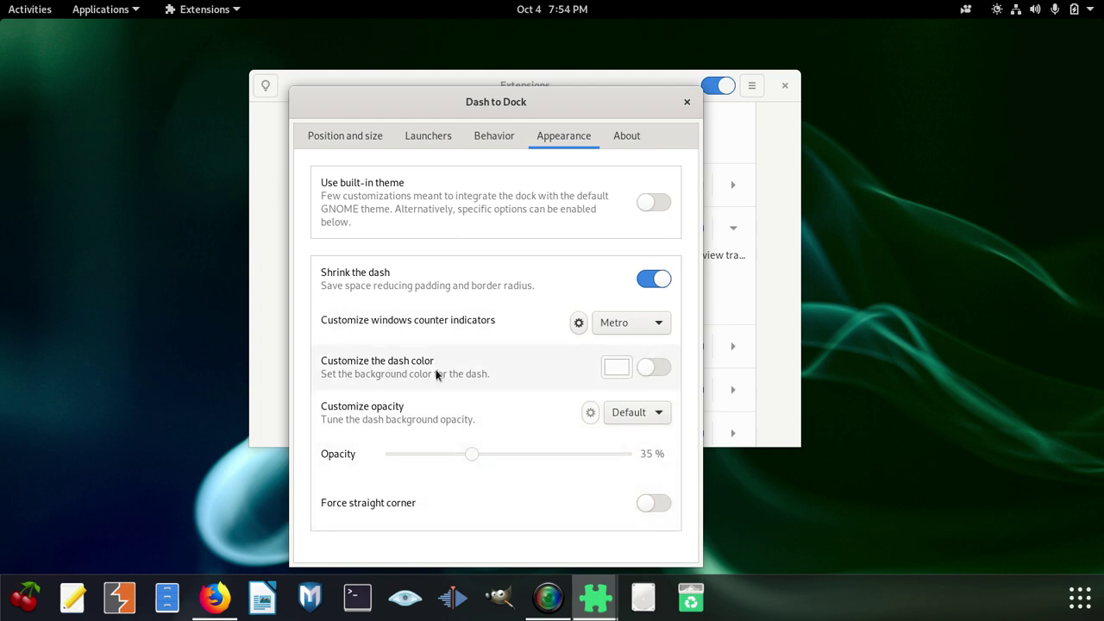
Step: Enable a custom dash background colour and set it to dark red
{"action": "left_click", "coordinate": [642, 367]}
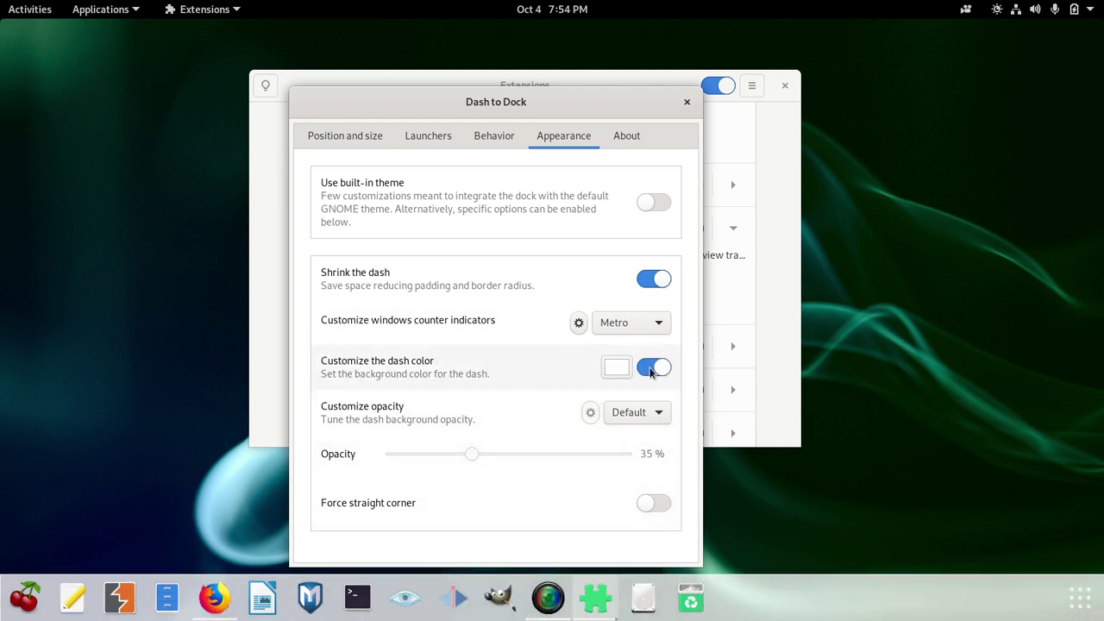
{"action": "left_click", "coordinate": [623, 368]}
{"action": "left_click", "coordinate": [456, 301]}
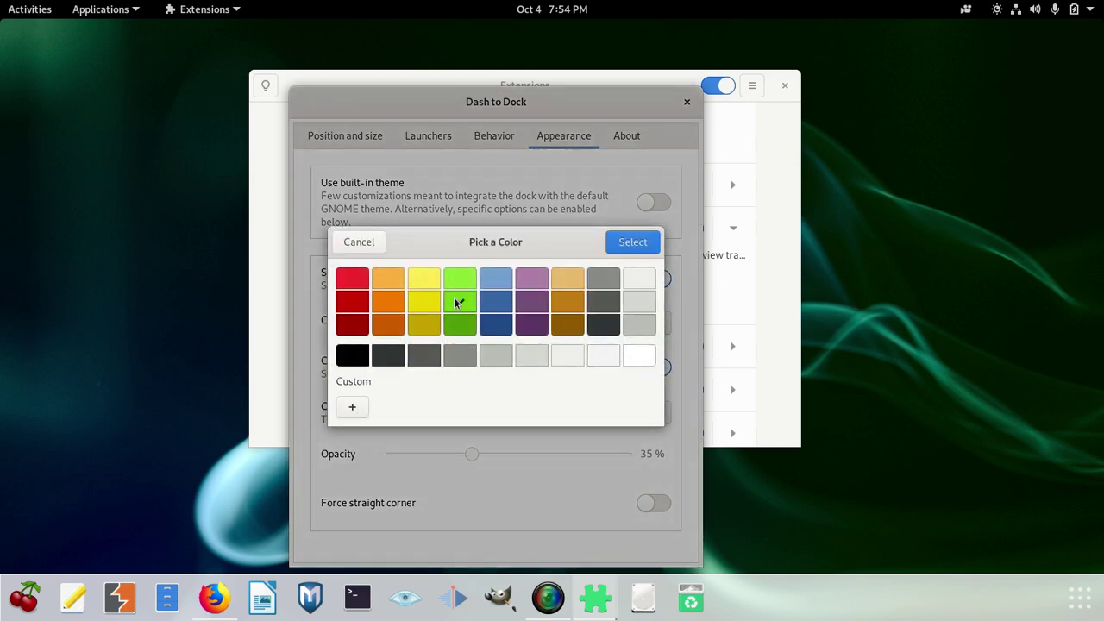
{"action": "left_click", "coordinate": [462, 282]}
{"action": "left_click", "coordinate": [494, 302]}
{"action": "left_click", "coordinate": [632, 241]}
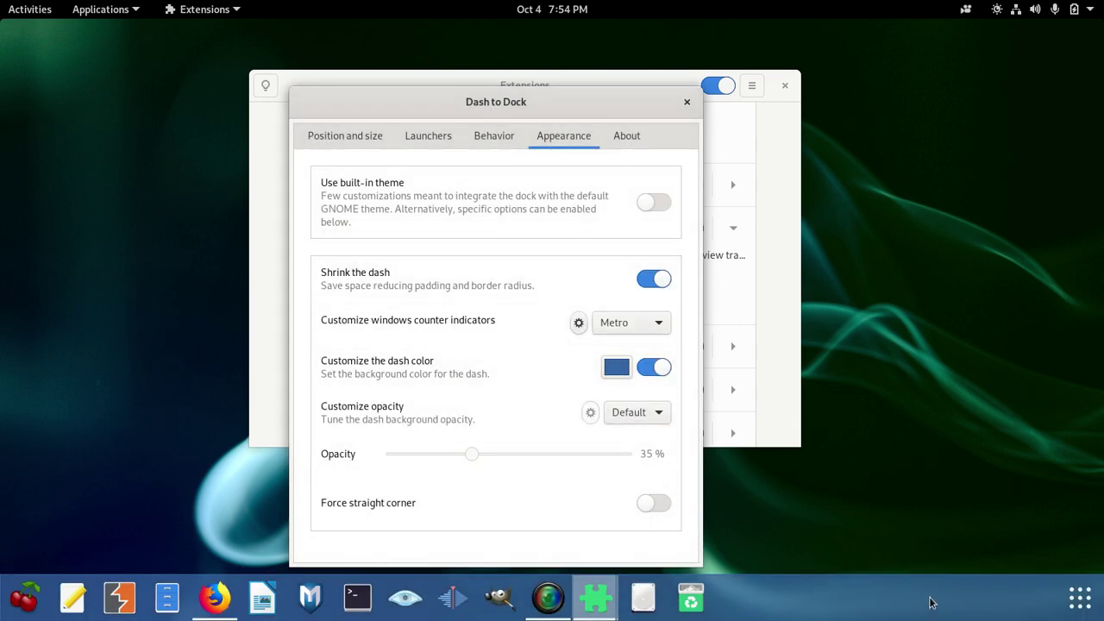
{"action": "left_click", "coordinate": [614, 366]}
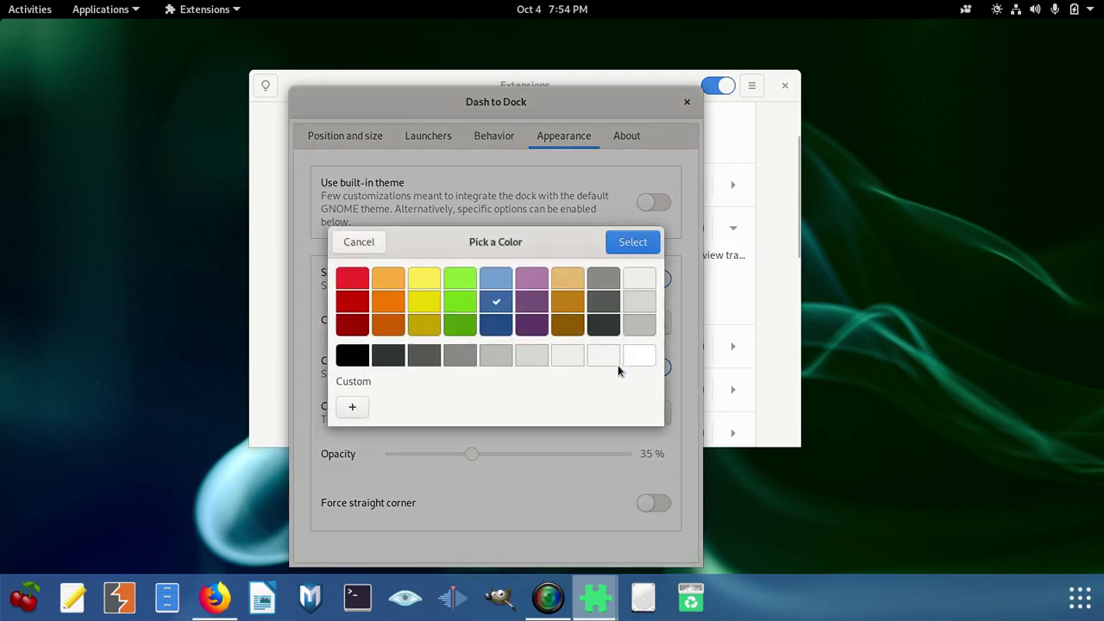
{"action": "left_click", "coordinate": [353, 322]}
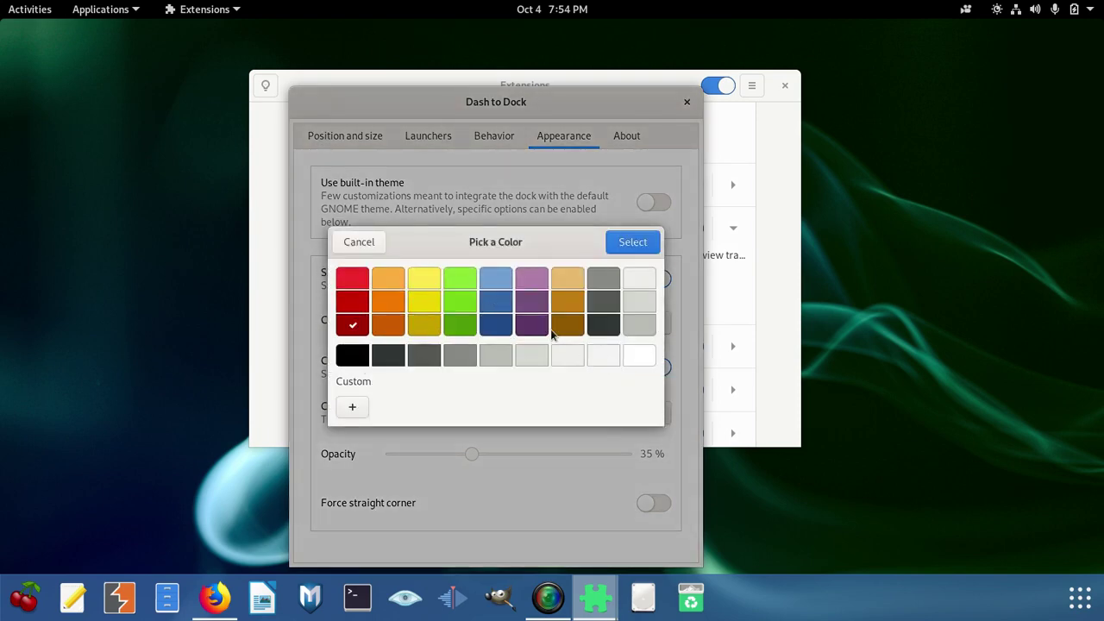
{"action": "left_click", "coordinate": [633, 242]}
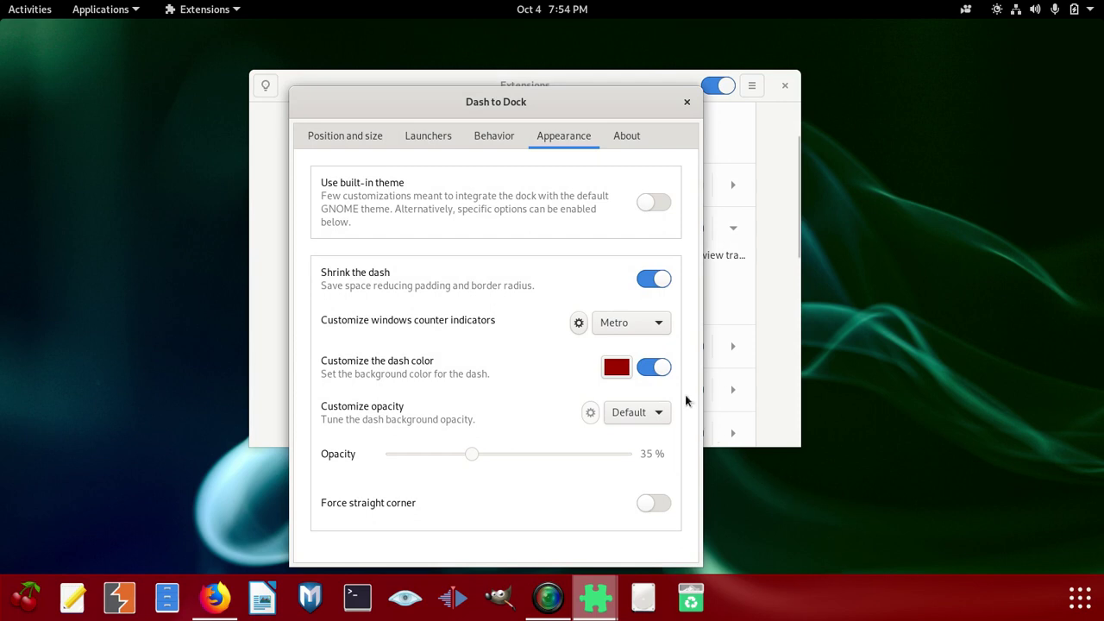
Step: Leave the dash opacity mode on Default after trying Fixed and Dynamic
{"action": "left_click", "coordinate": [641, 418]}
{"action": "left_click", "coordinate": [627, 437]}
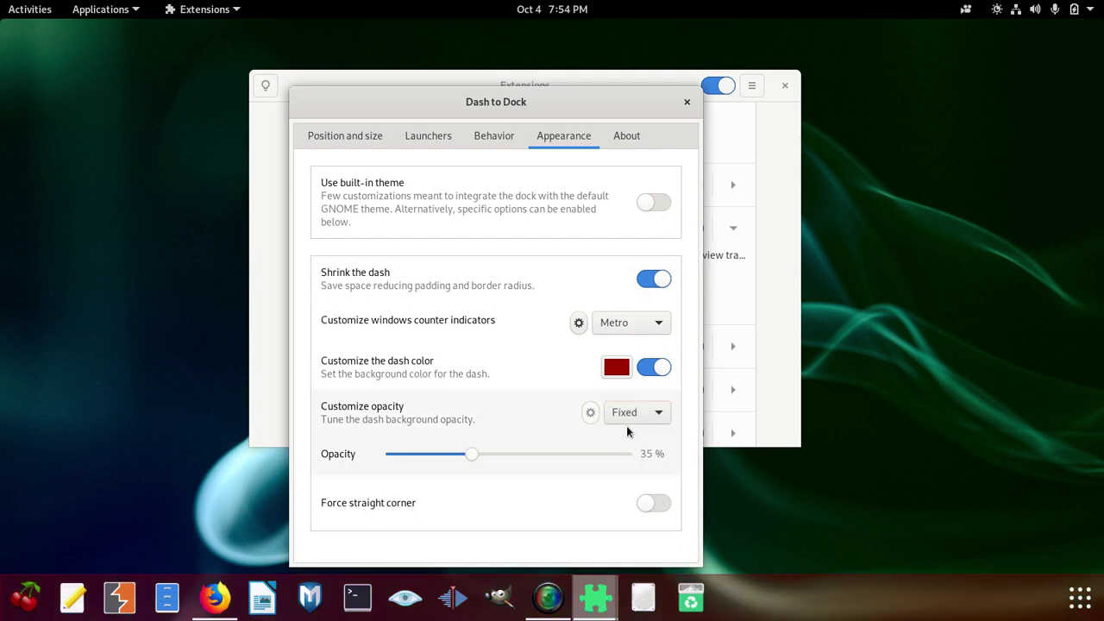
{"action": "left_click", "coordinate": [630, 414]}
{"action": "left_click", "coordinate": [624, 436]}
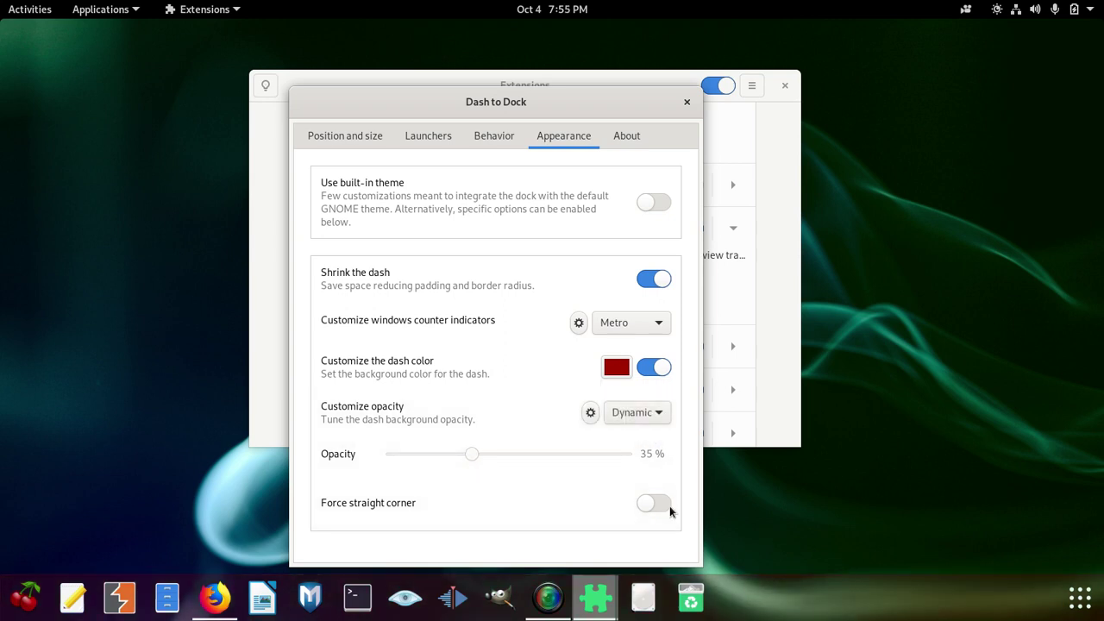
{"action": "left_click", "coordinate": [636, 413]}
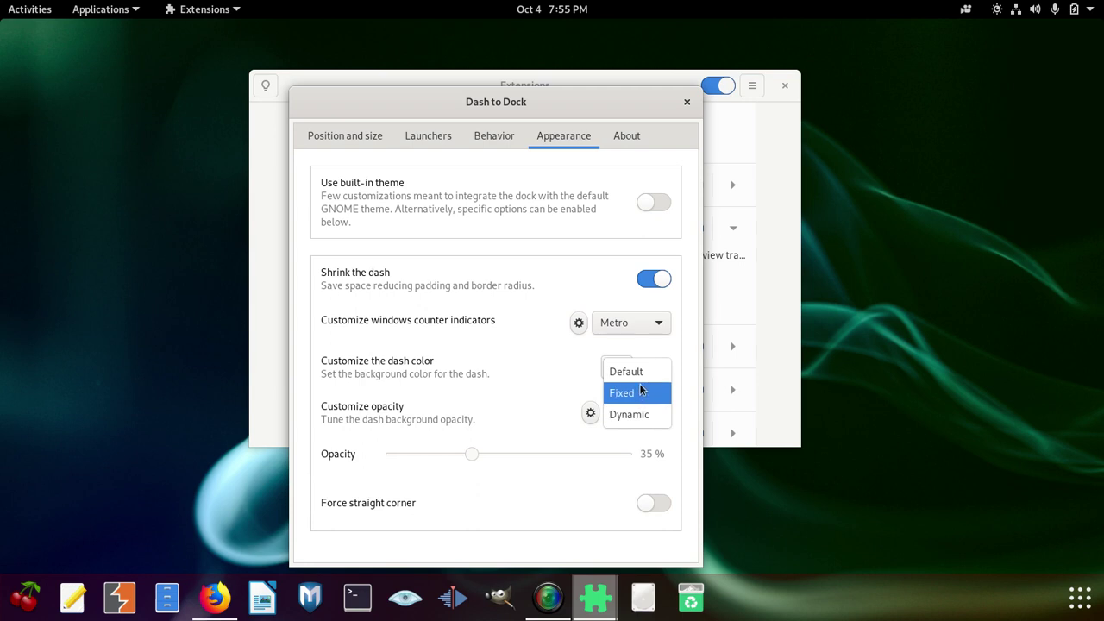
{"action": "left_click", "coordinate": [639, 371]}
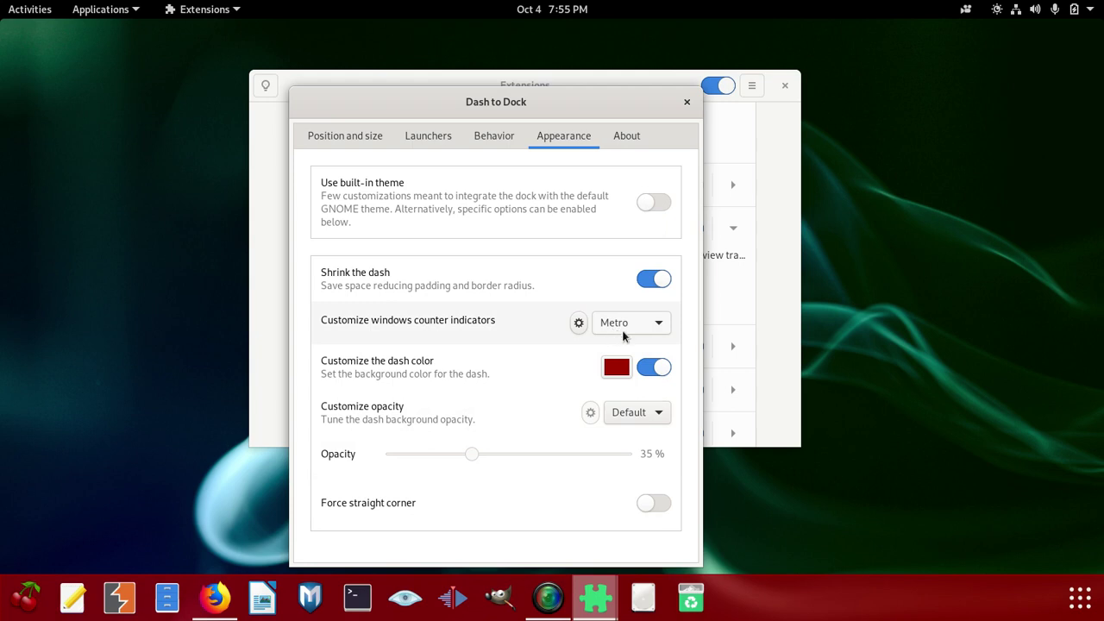
Step: Set counter indicators to Ciliora, keeping built-in theme off and dash shrinking on, then view About
{"action": "left_click", "coordinate": [629, 327]}
{"action": "left_click", "coordinate": [635, 310]}
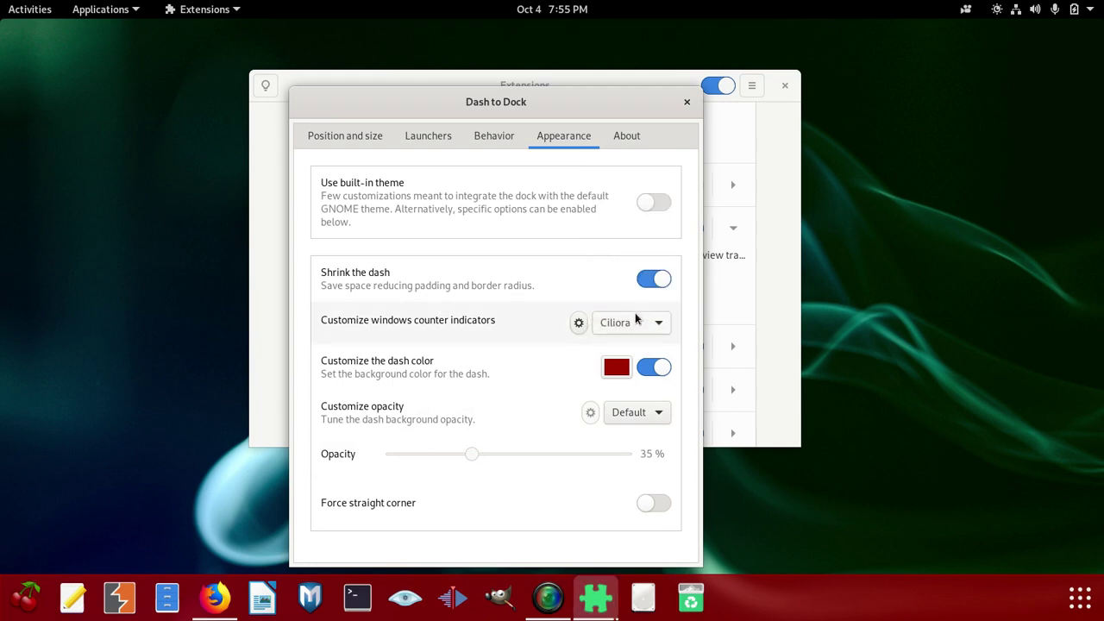
{"action": "left_click", "coordinate": [632, 323]}
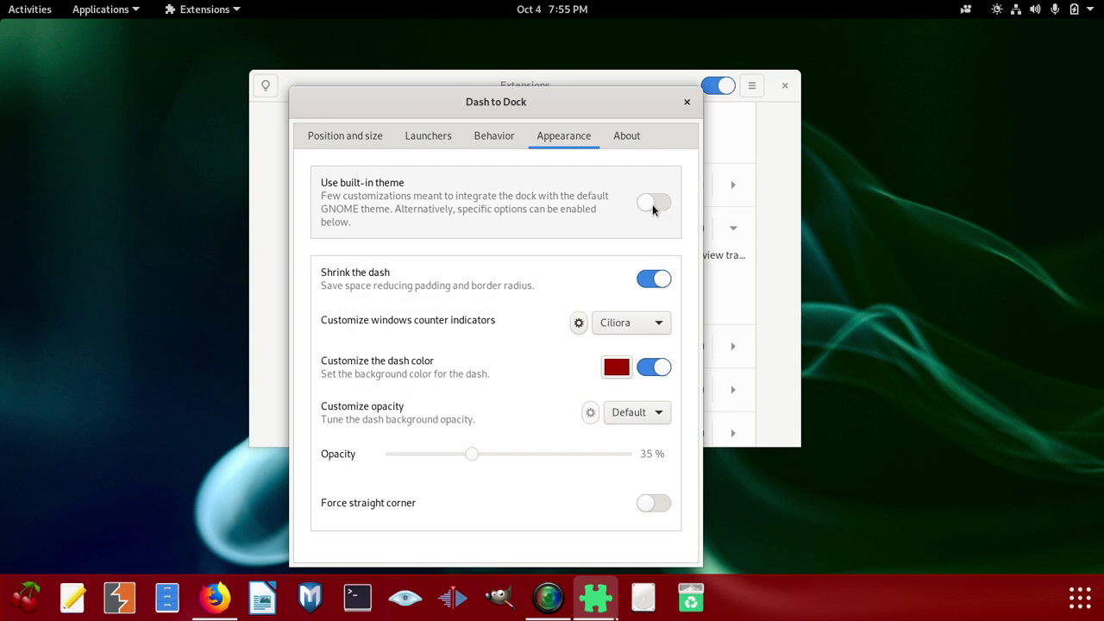
{"action": "left_click", "coordinate": [652, 203]}
{"action": "left_click", "coordinate": [652, 204]}
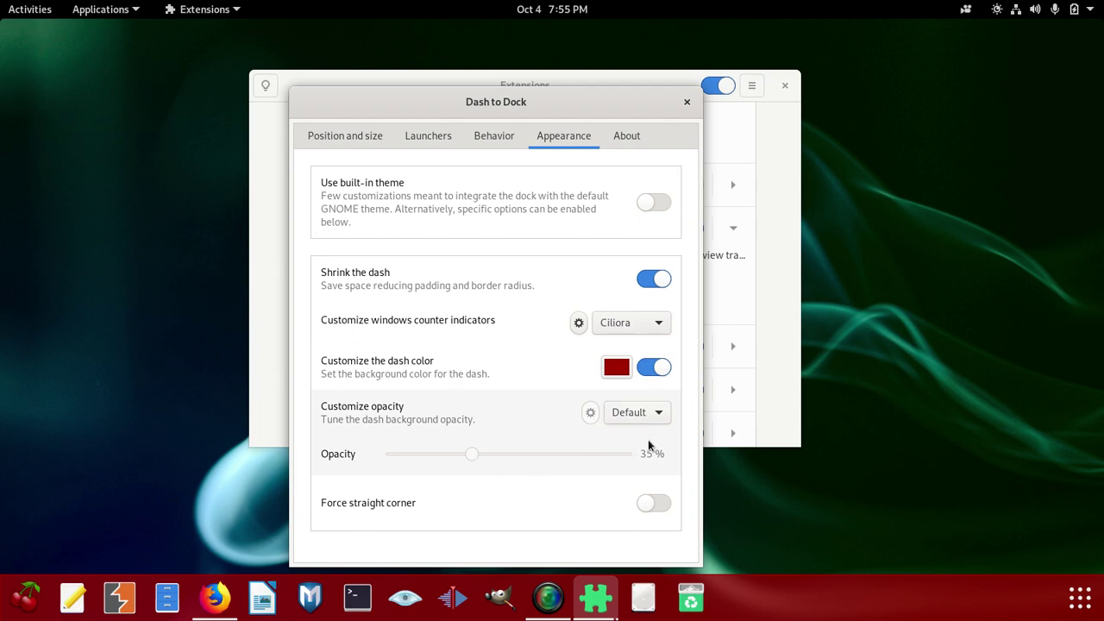
{"action": "left_click", "coordinate": [653, 280]}
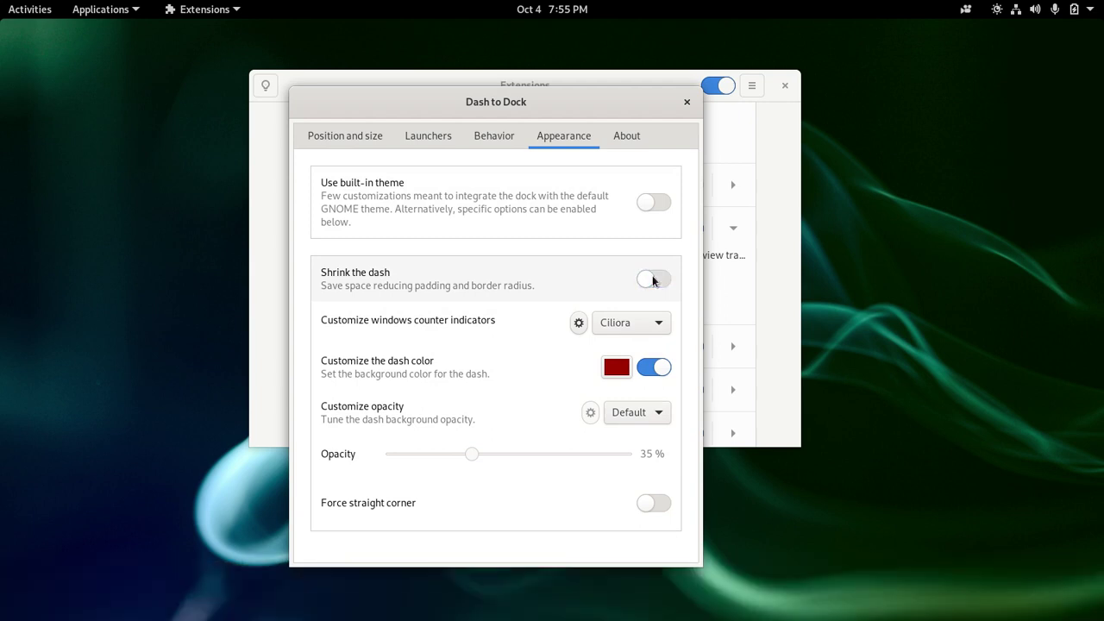
{"action": "left_click", "coordinate": [653, 279]}
{"action": "left_click", "coordinate": [629, 138]}
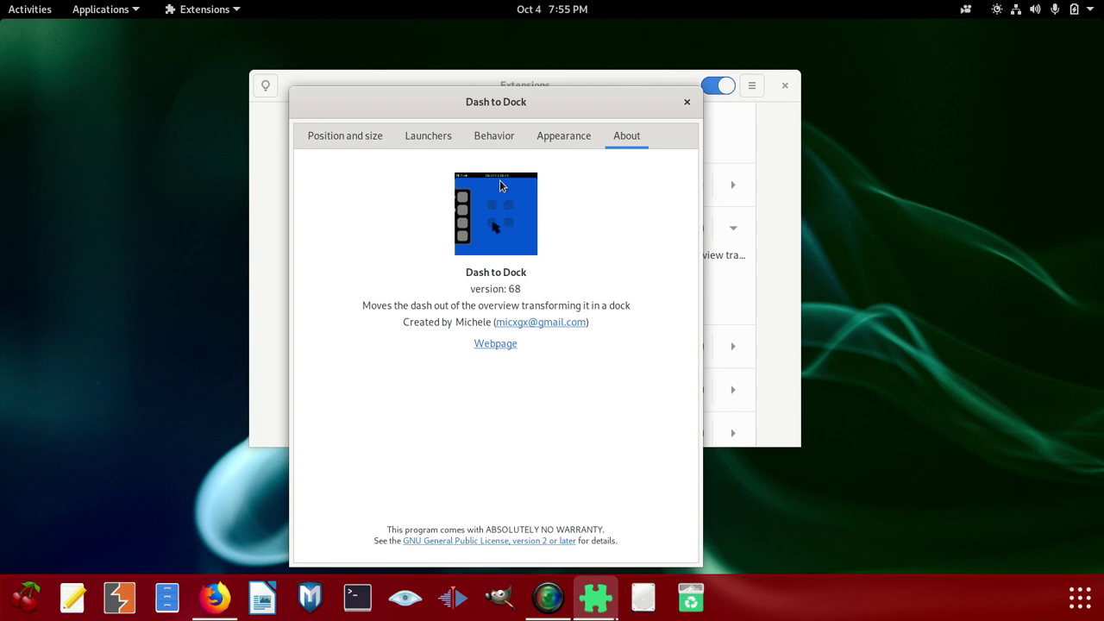
Step: Switch to Dash to Dock's Behavior tab to review its options
{"action": "left_click", "coordinate": [489, 143]}
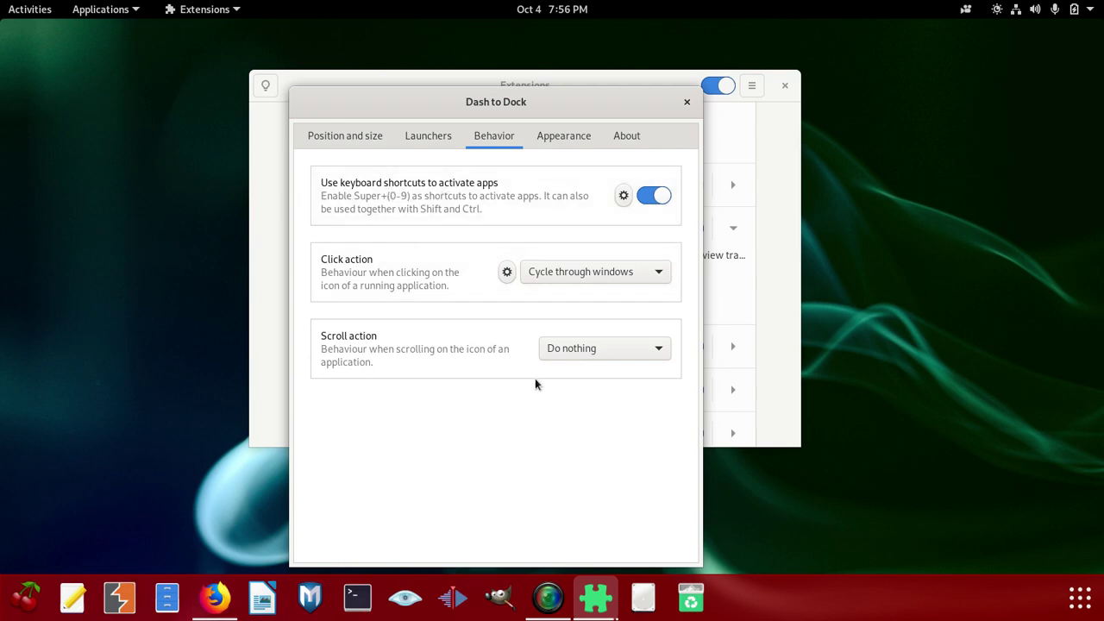
Step: Browse Dash to Dock's Appearance, Behavior and Launchers tabs, ending on Position and size
{"action": "left_click", "coordinate": [576, 139]}
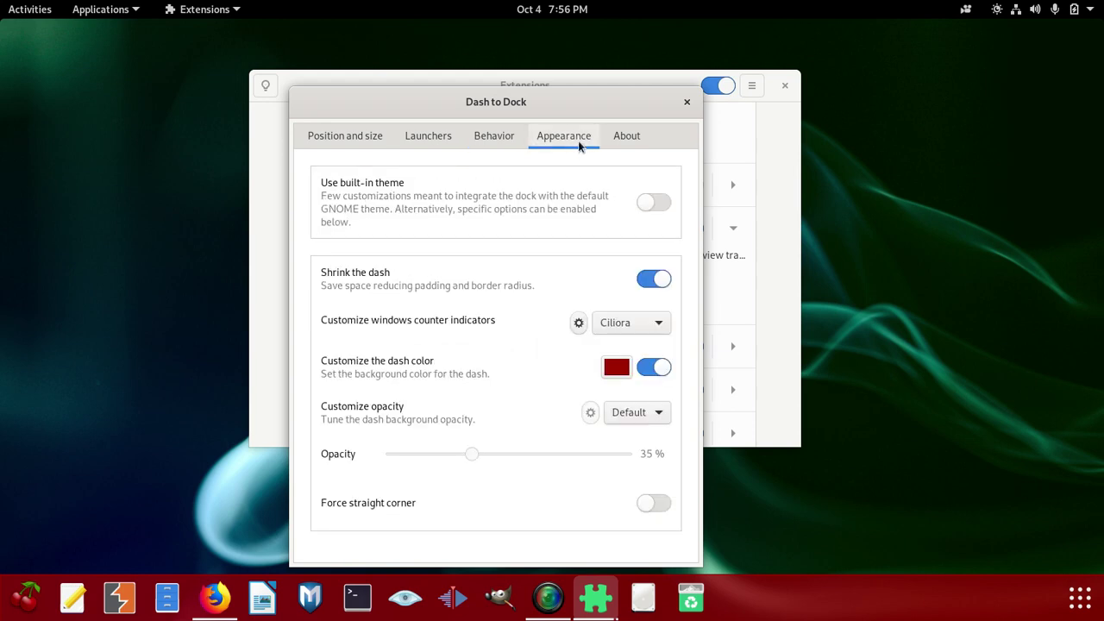
{"action": "left_click", "coordinate": [479, 135]}
{"action": "left_click", "coordinate": [426, 135]}
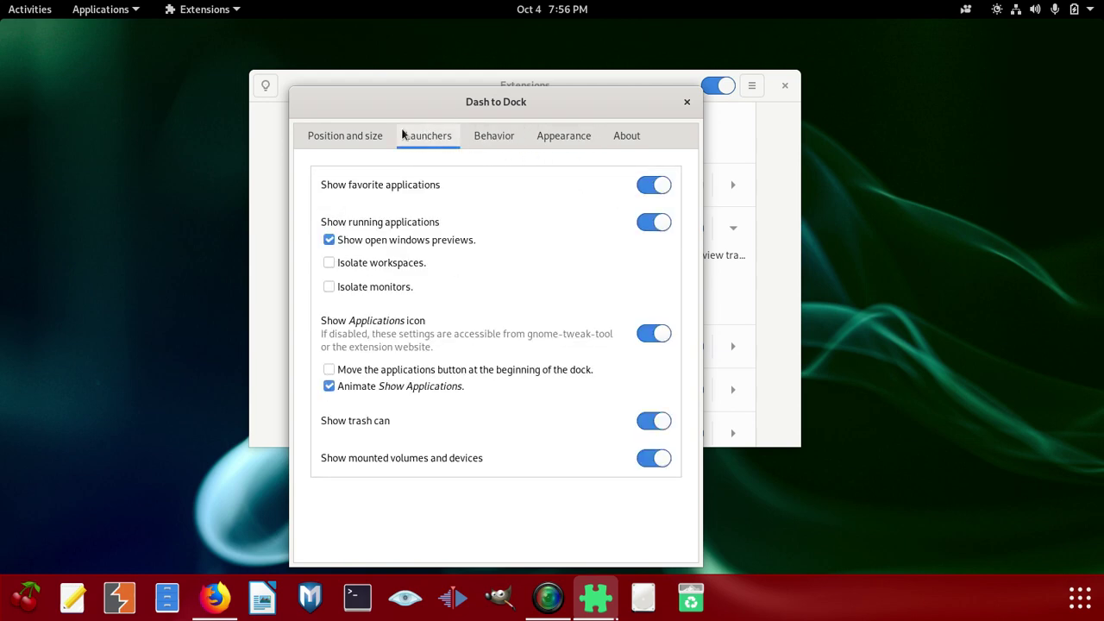
{"action": "left_click", "coordinate": [357, 137]}
{"action": "left_click", "coordinate": [423, 138]}
{"action": "left_click", "coordinate": [570, 141]}
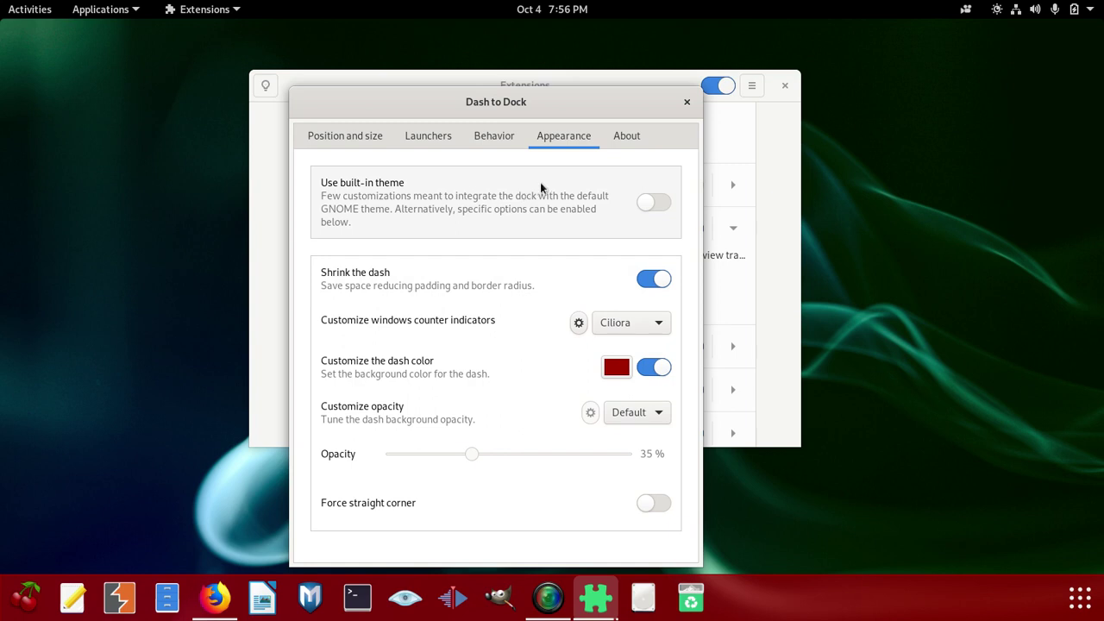
{"action": "left_click", "coordinate": [506, 138]}
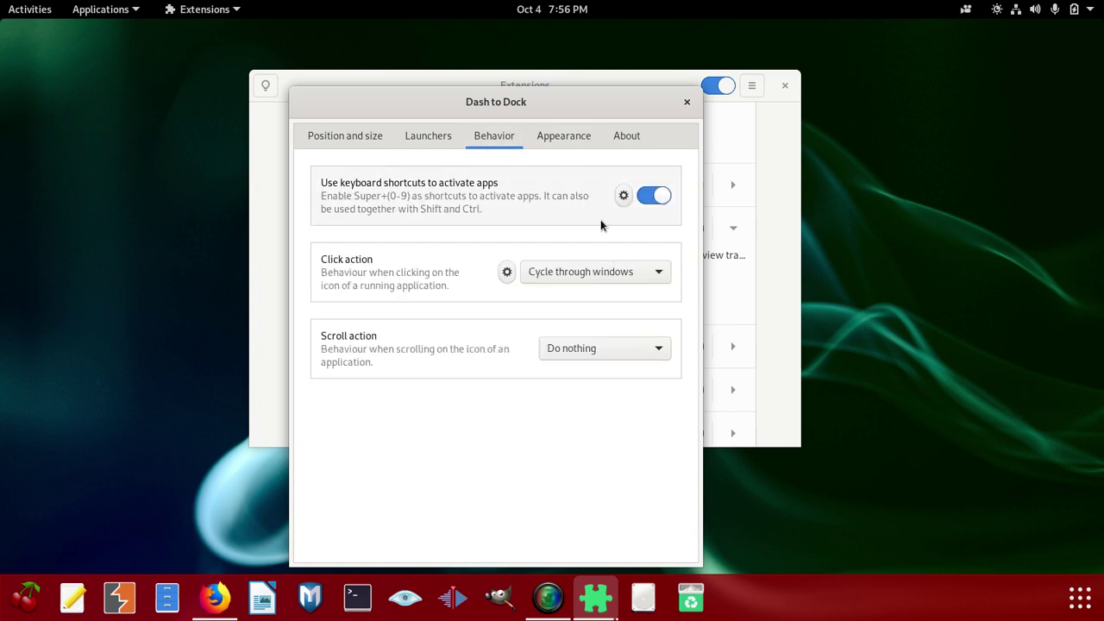
{"action": "left_click", "coordinate": [423, 143]}
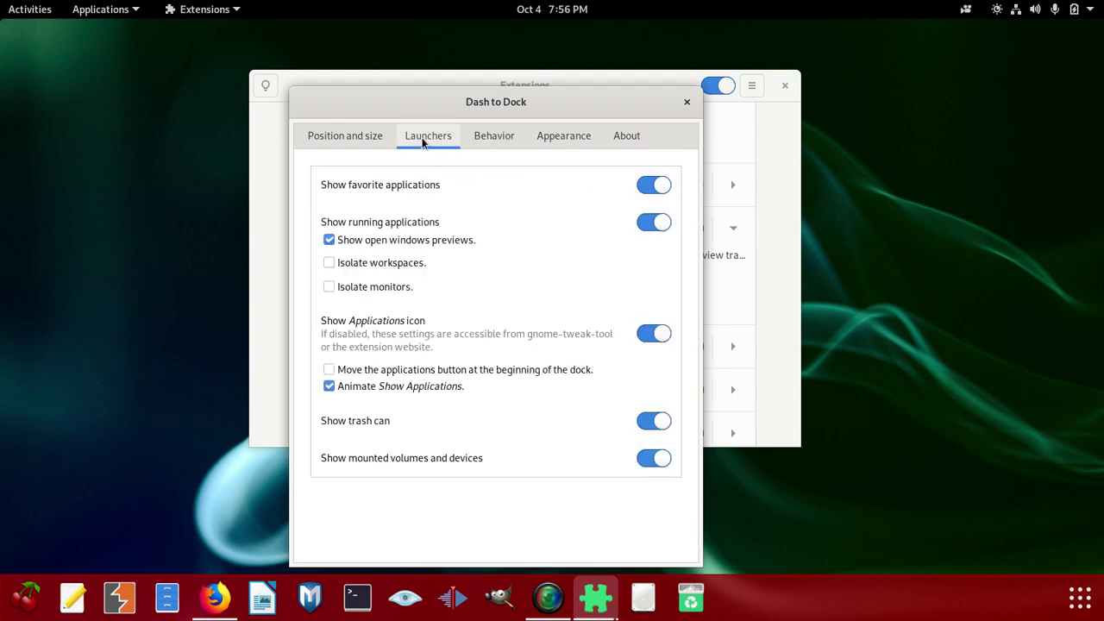
{"action": "left_click", "coordinate": [349, 140]}
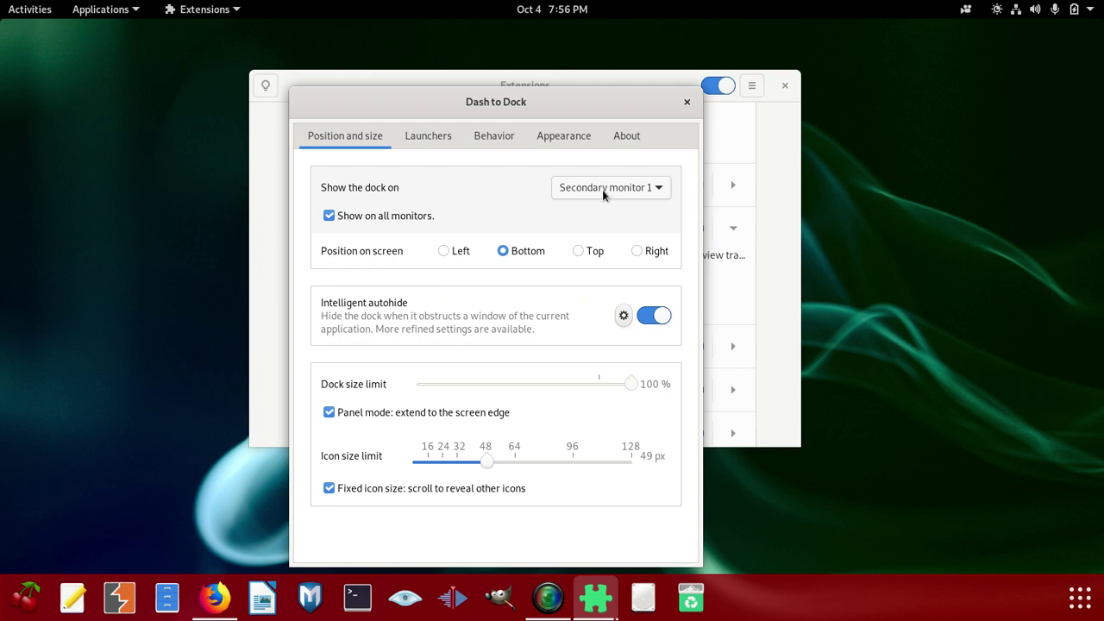
{"action": "left_click", "coordinate": [438, 251]}
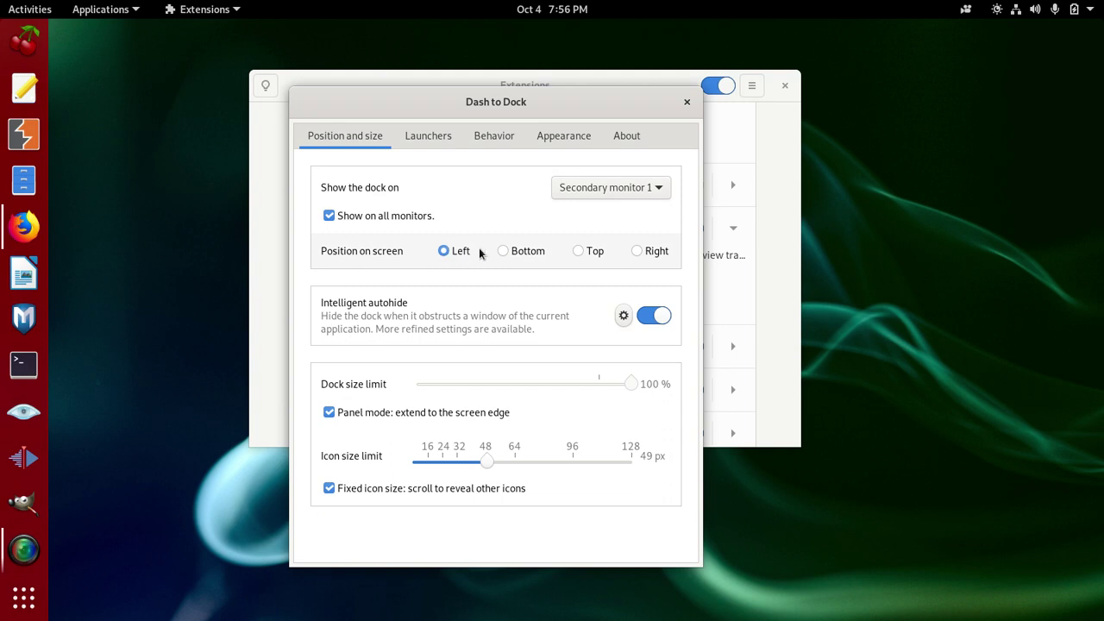
{"action": "left_click", "coordinate": [500, 252]}
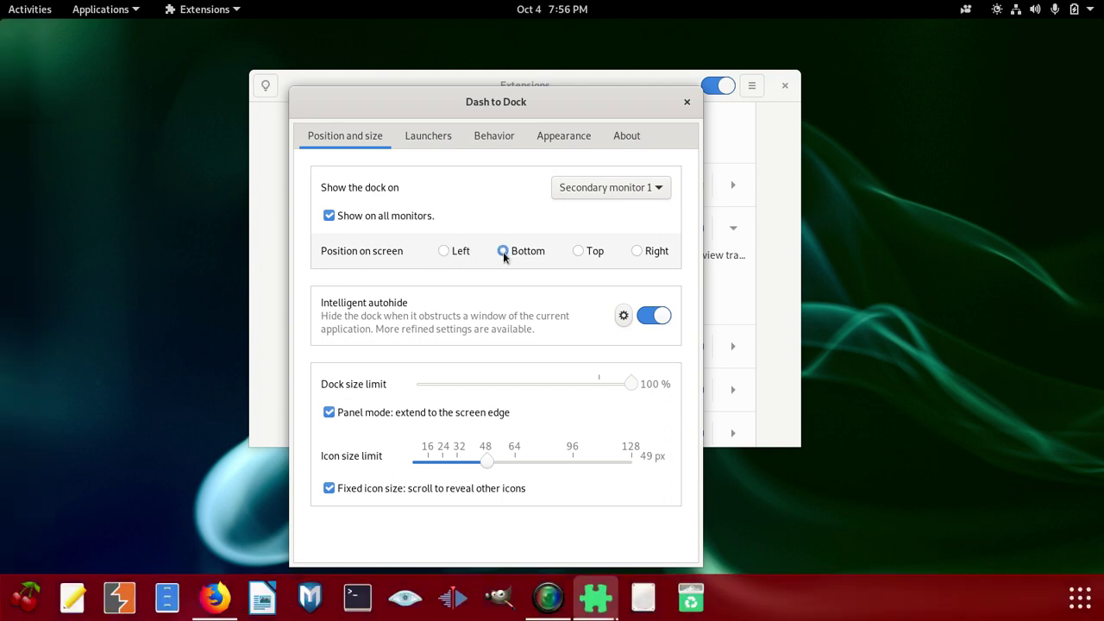
{"action": "left_click", "coordinate": [577, 252]}
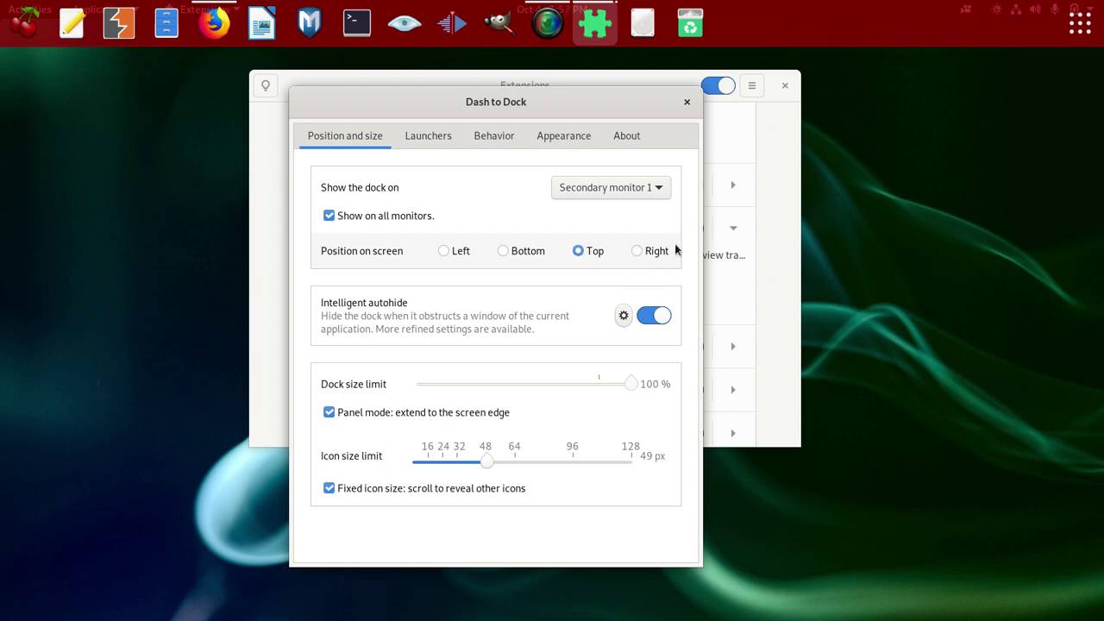
{"action": "left_click", "coordinate": [1078, 23]}
{"action": "left_click", "coordinate": [504, 251]}
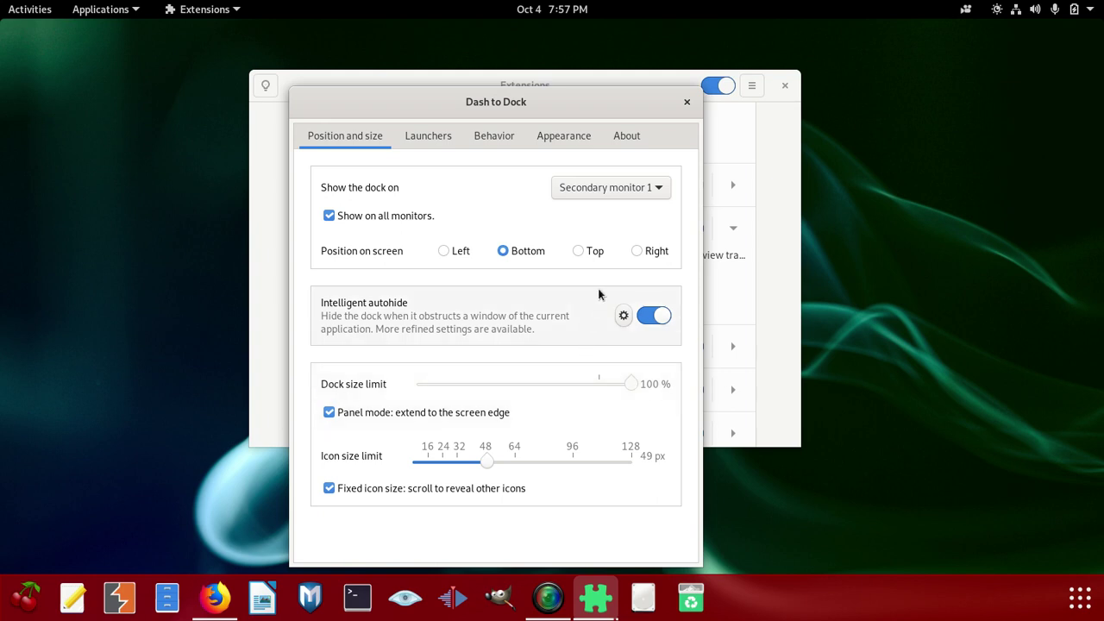
Step: Close the Dash to Dock settings and turn on Places Status Indicator
{"action": "left_click", "coordinate": [684, 102]}
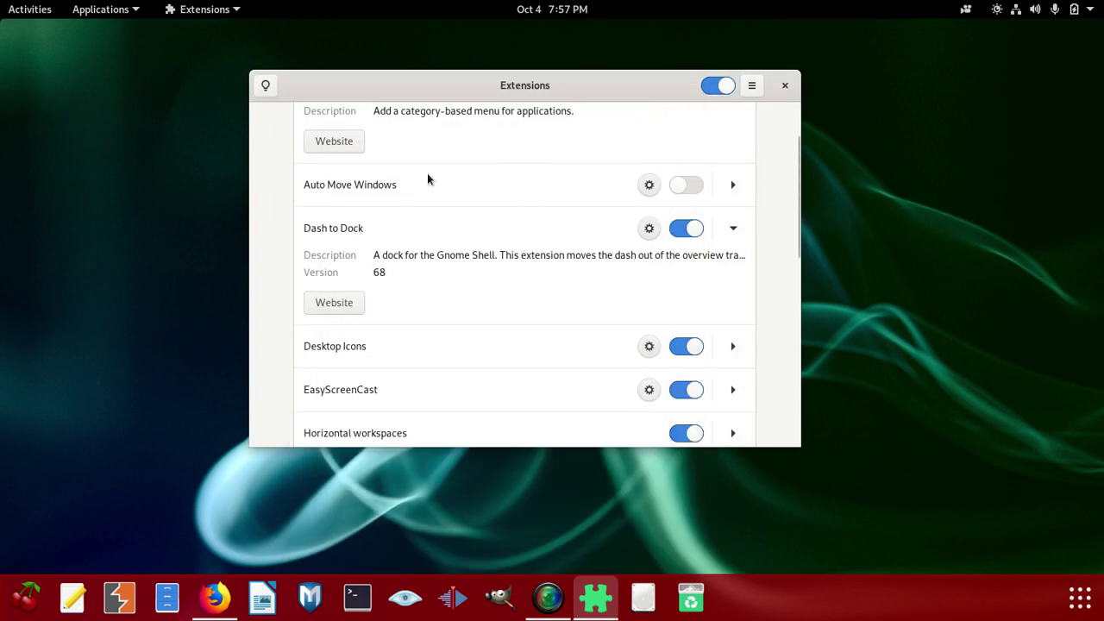
{"action": "scroll", "coordinate": [481, 313], "scroll_direction": "up", "scroll_amount": 2}
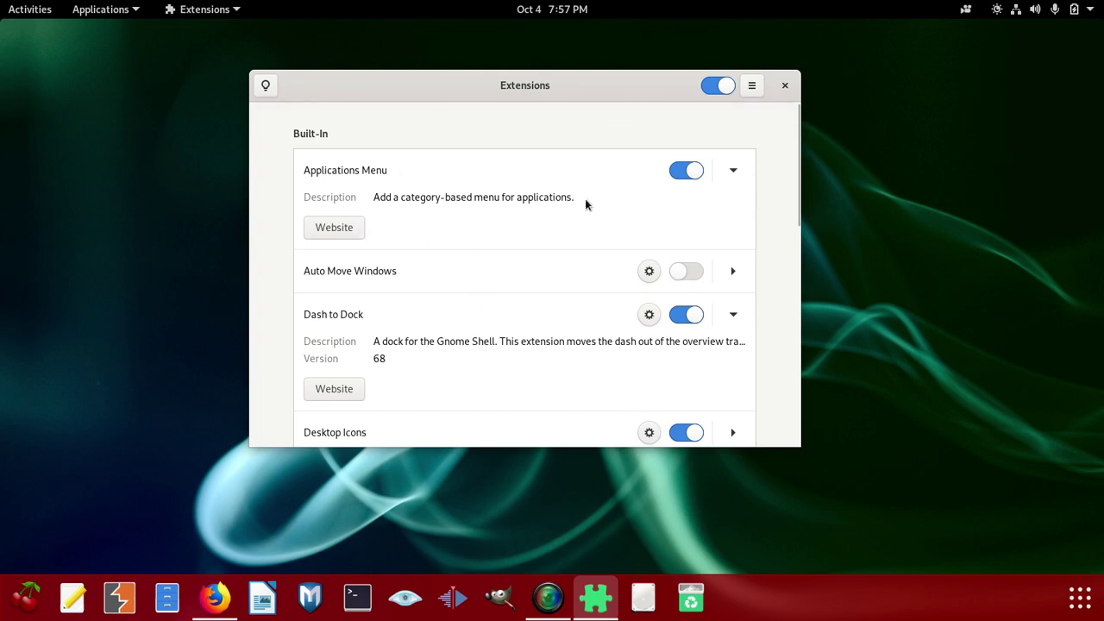
{"action": "scroll", "coordinate": [575, 285], "scroll_direction": "down", "scroll_amount": 6}
{"action": "scroll", "coordinate": [575, 302], "scroll_direction": "down", "scroll_amount": 5}
{"action": "scroll", "coordinate": [575, 303], "scroll_direction": "down", "scroll_amount": 3}
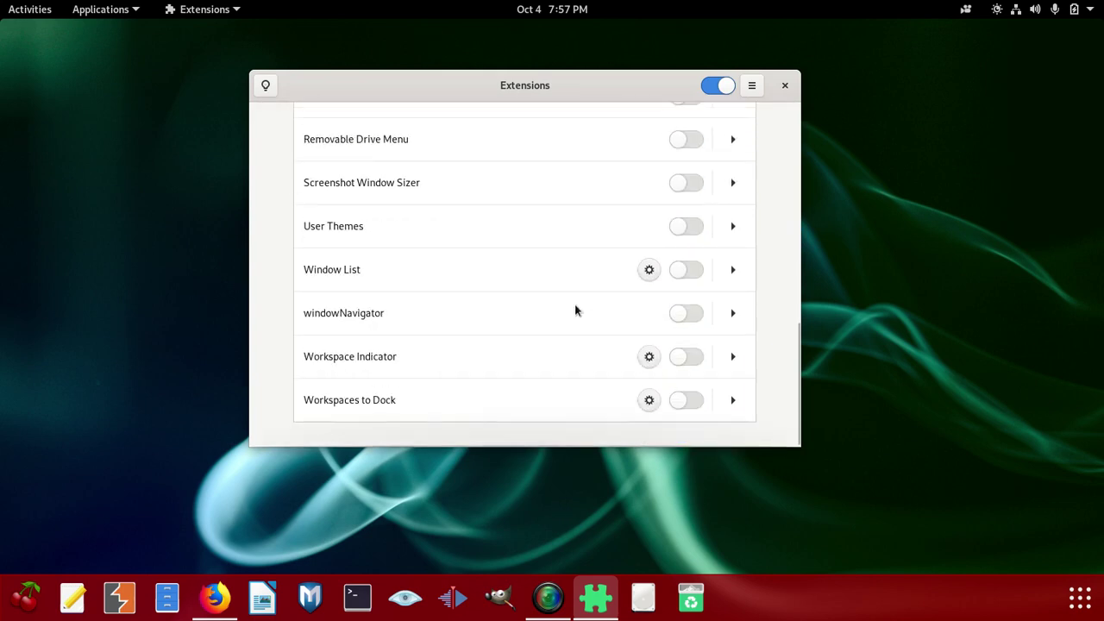
{"action": "scroll", "coordinate": [571, 298], "scroll_direction": "up", "scroll_amount": 3}
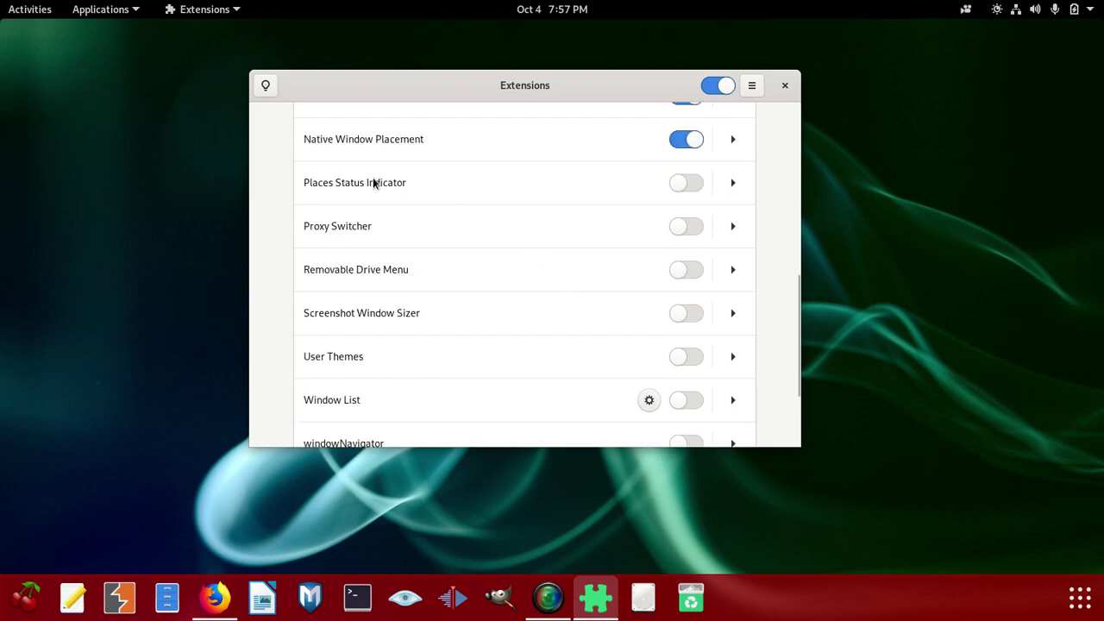
{"action": "left_click", "coordinate": [682, 185]}
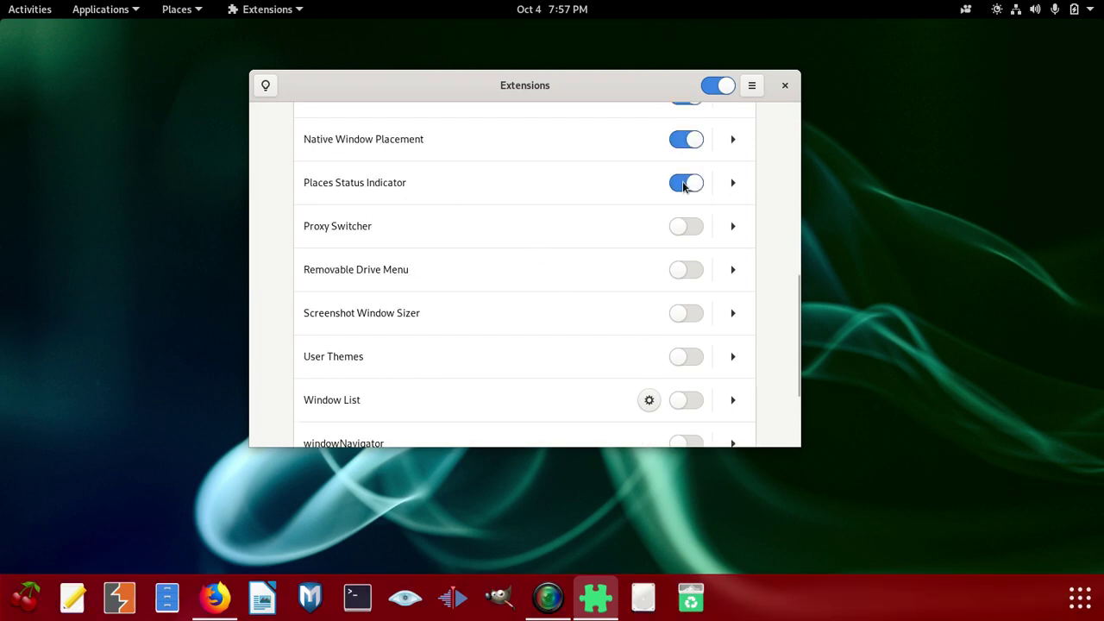
{"action": "left_click", "coordinate": [683, 184]}
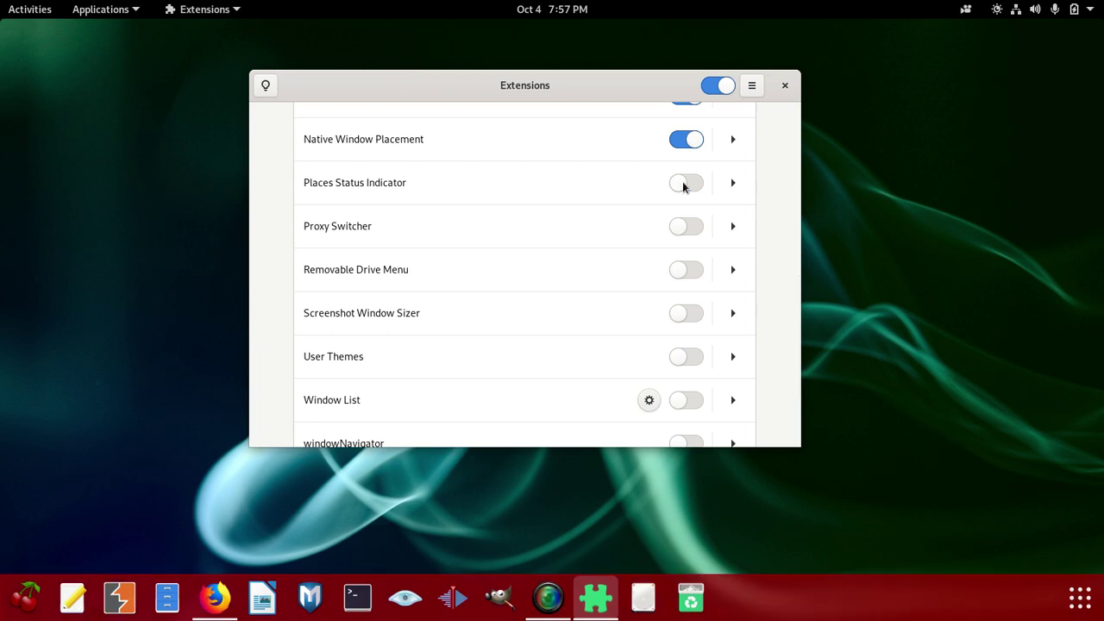
{"action": "left_click", "coordinate": [683, 186]}
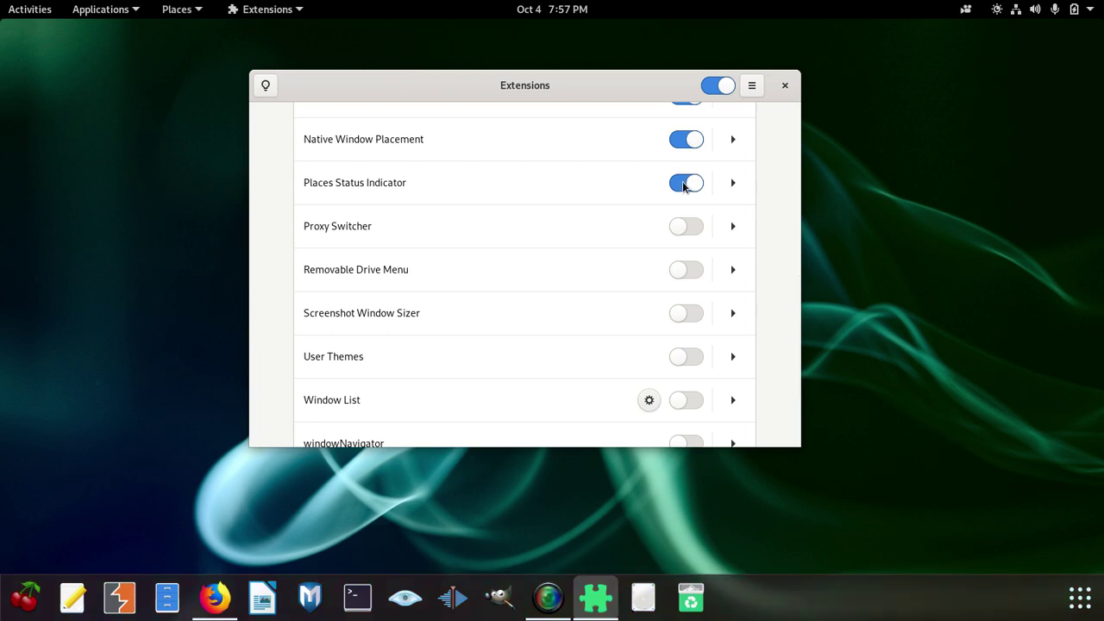
Step: Turn on Removable Drive Menu, User Themes and Window List, leaving Proxy Switcher off
{"action": "left_click", "coordinate": [678, 226]}
{"action": "left_click", "coordinate": [676, 227]}
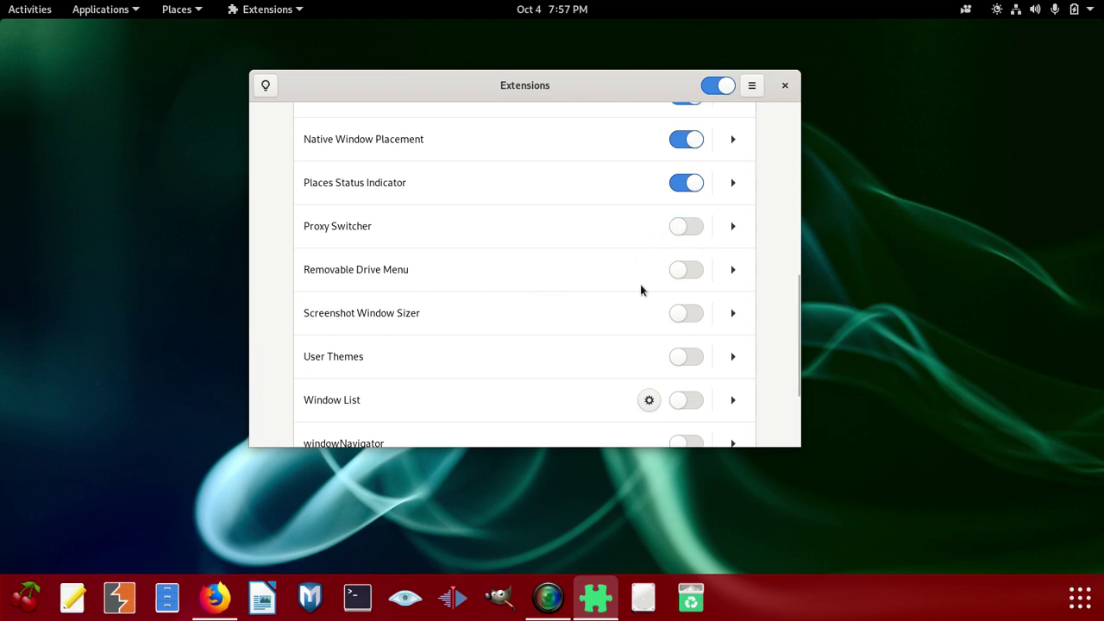
{"action": "left_click", "coordinate": [687, 271]}
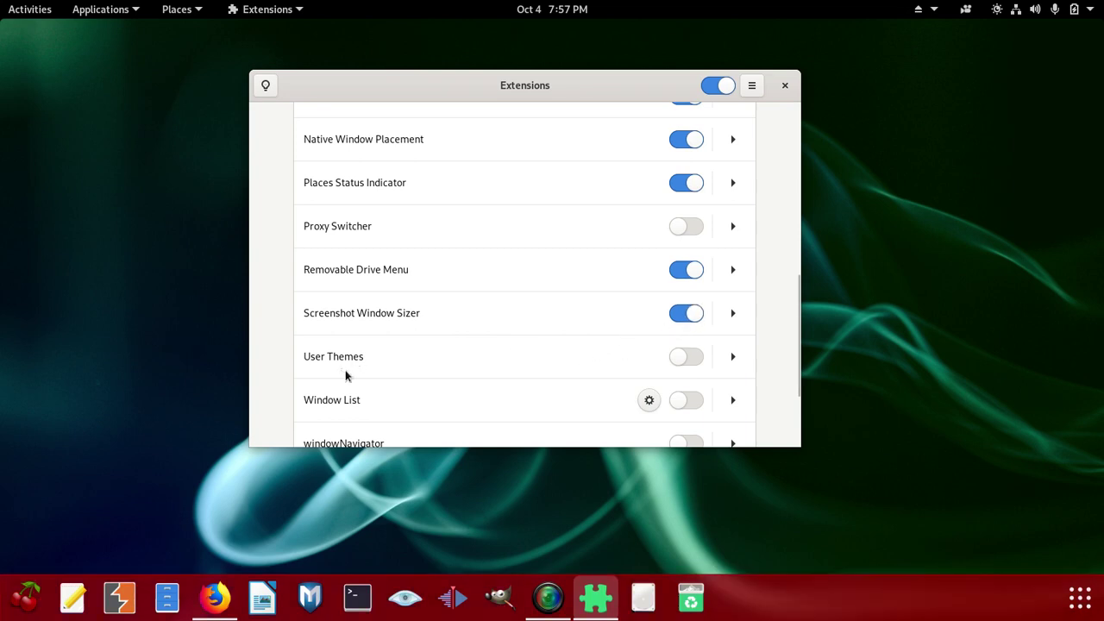
{"action": "left_click", "coordinate": [688, 361]}
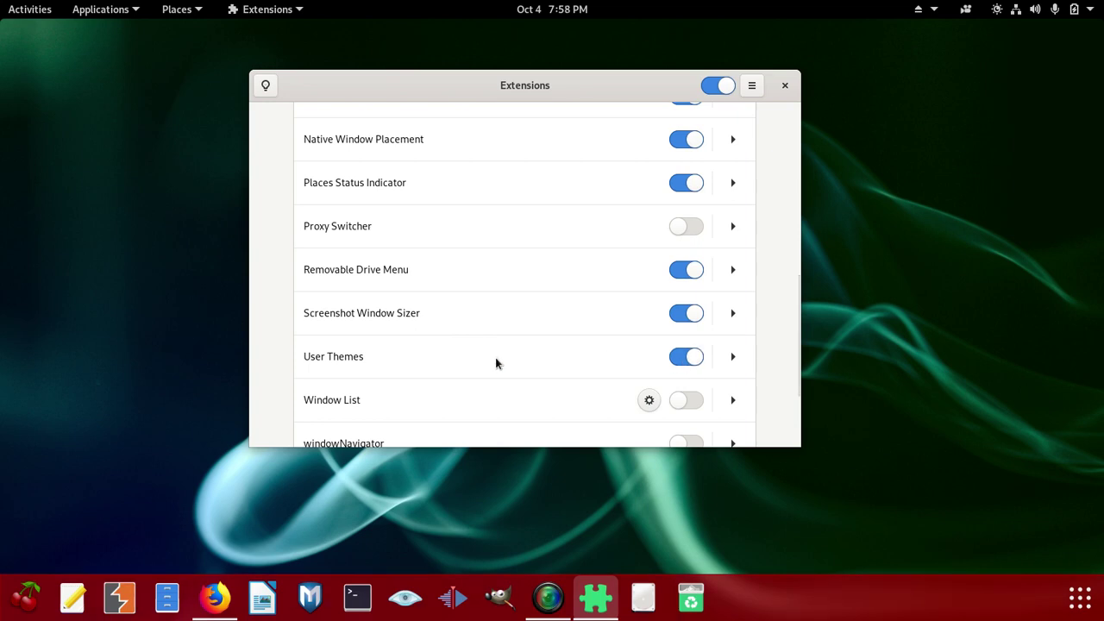
{"action": "left_click", "coordinate": [695, 402]}
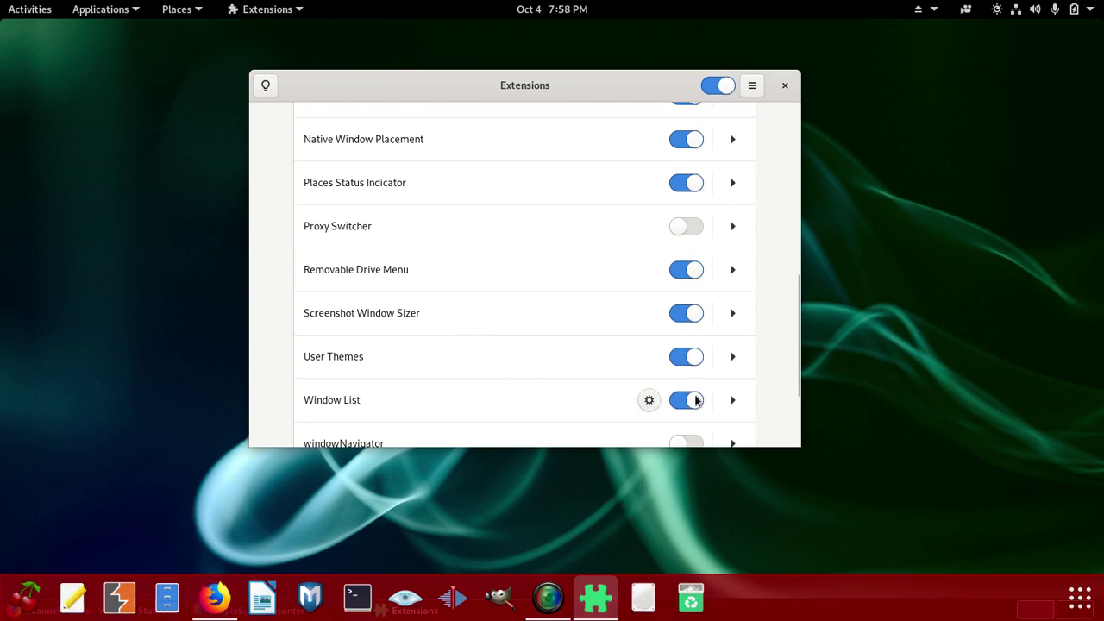
{"action": "scroll", "coordinate": [600, 386], "scroll_direction": "down", "scroll_amount": 3}
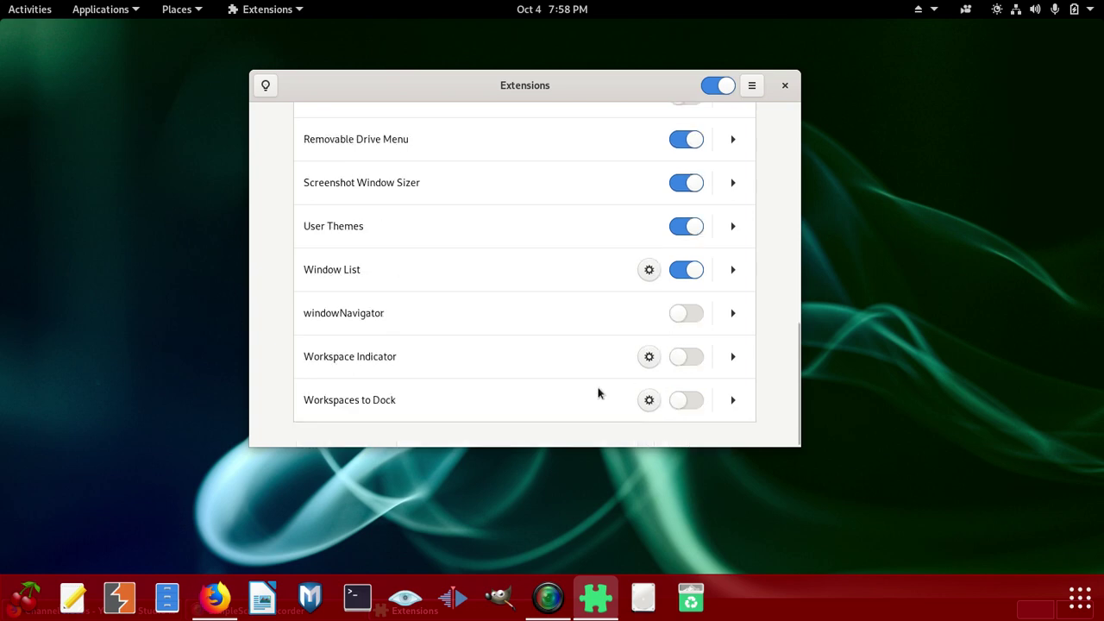
Step: Leave Workspace Indicator off, enable Workspaces to Dock, and open its settings
{"action": "left_click", "coordinate": [680, 357]}
{"action": "left_click", "coordinate": [679, 357]}
{"action": "left_click", "coordinate": [679, 357]}
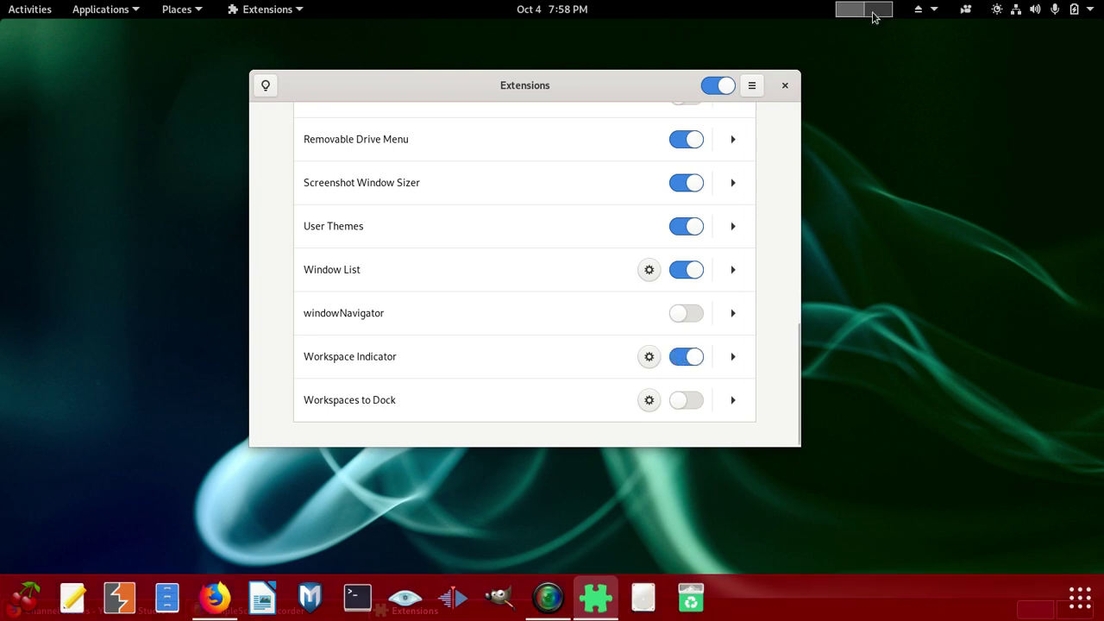
{"action": "left_click", "coordinate": [680, 356]}
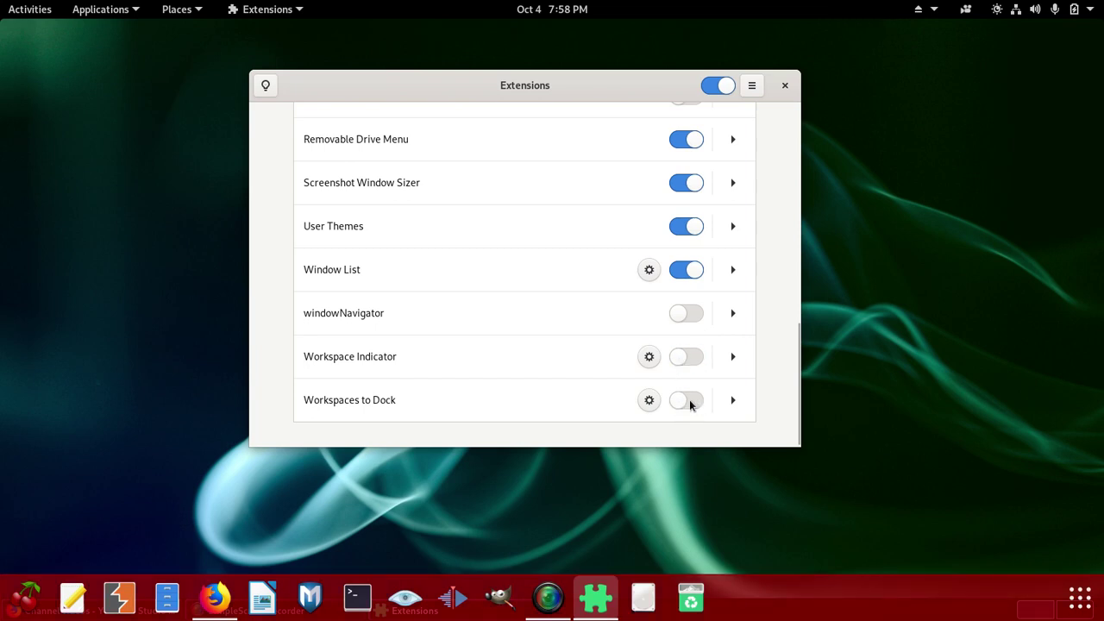
{"action": "left_click", "coordinate": [690, 401]}
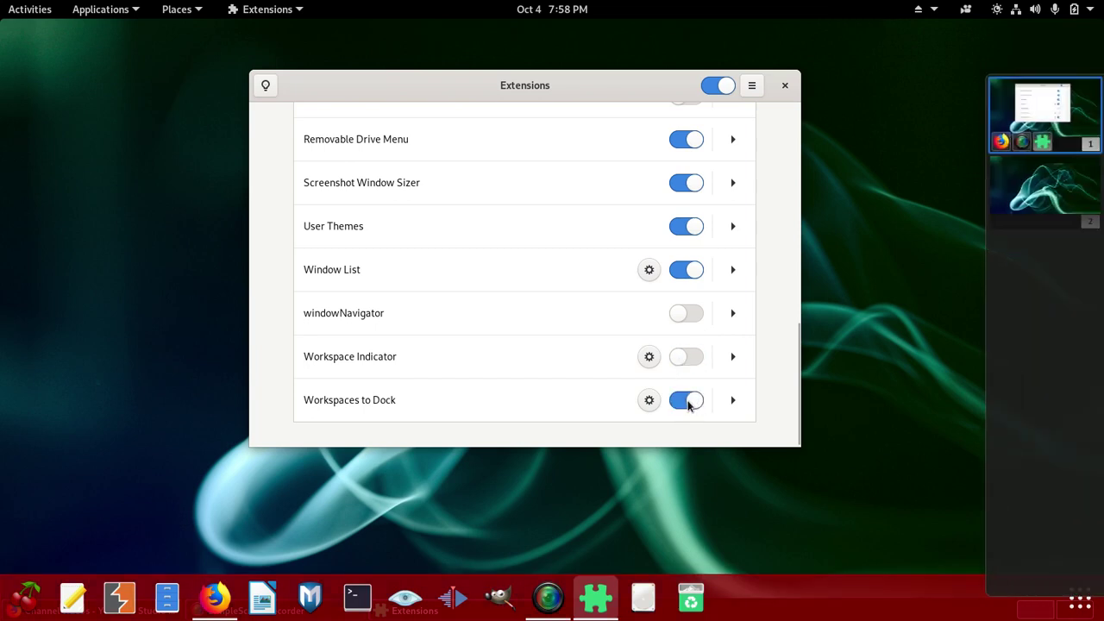
{"action": "left_click", "coordinate": [648, 400]}
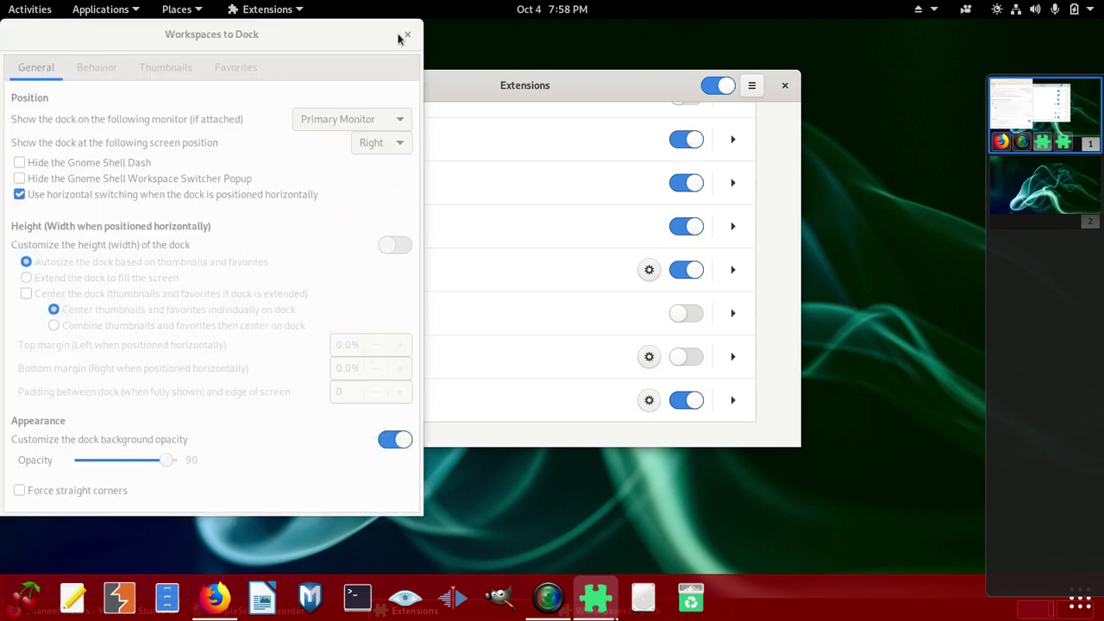
Step: Keep Workspaces to Dock on the Primary Monitor at the Right edge, then close its settings
{"action": "left_click", "coordinate": [384, 116]}
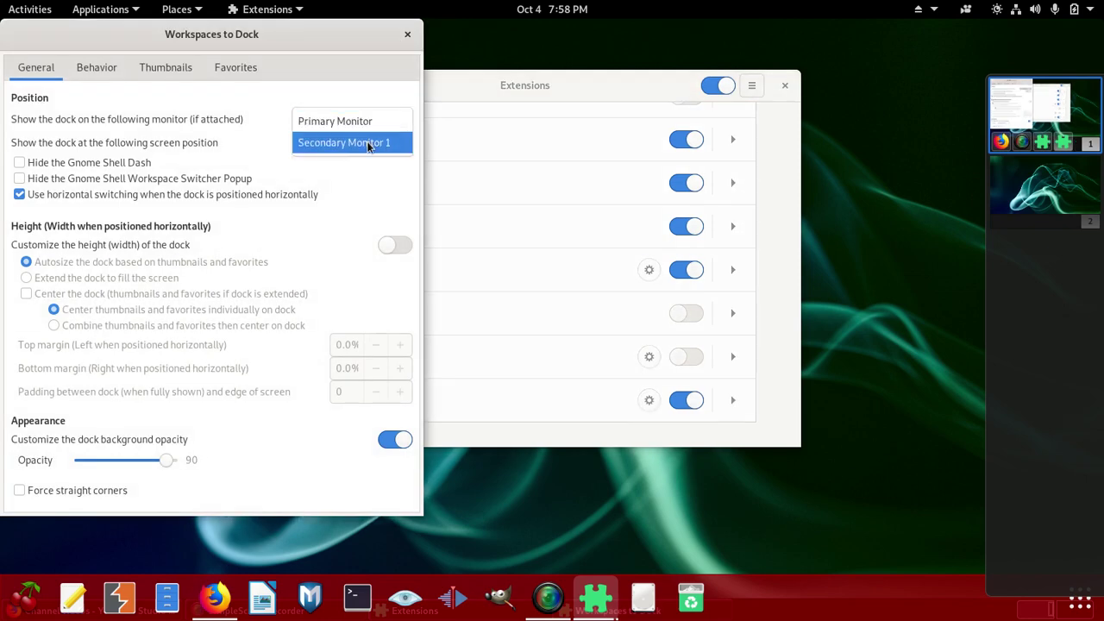
{"action": "left_click", "coordinate": [385, 119]}
{"action": "left_click", "coordinate": [383, 145]}
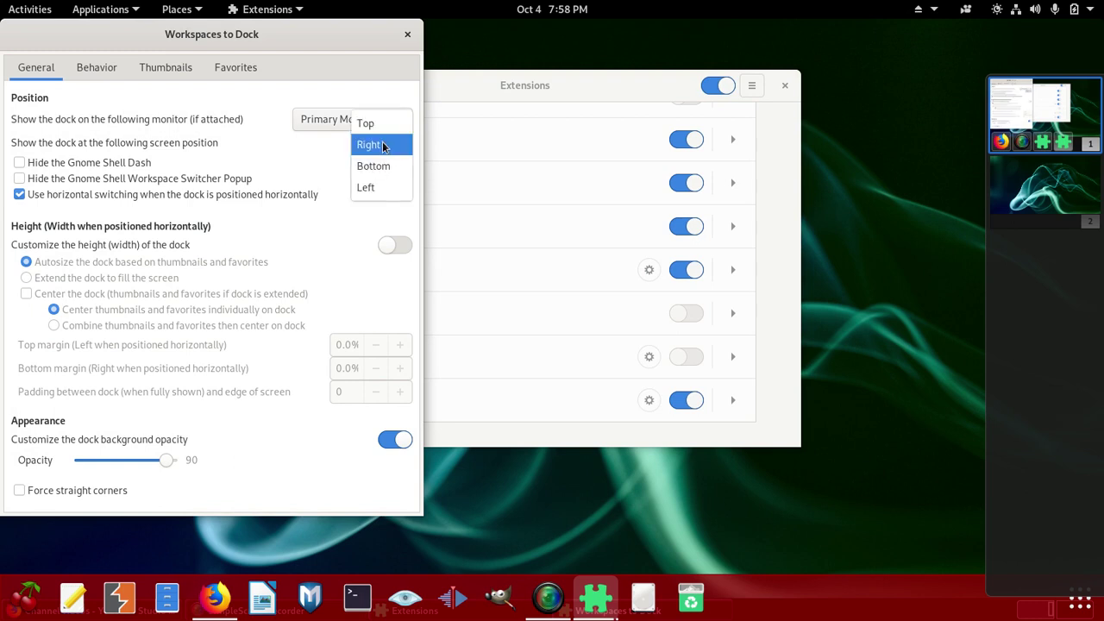
{"action": "left_click", "coordinate": [357, 97]}
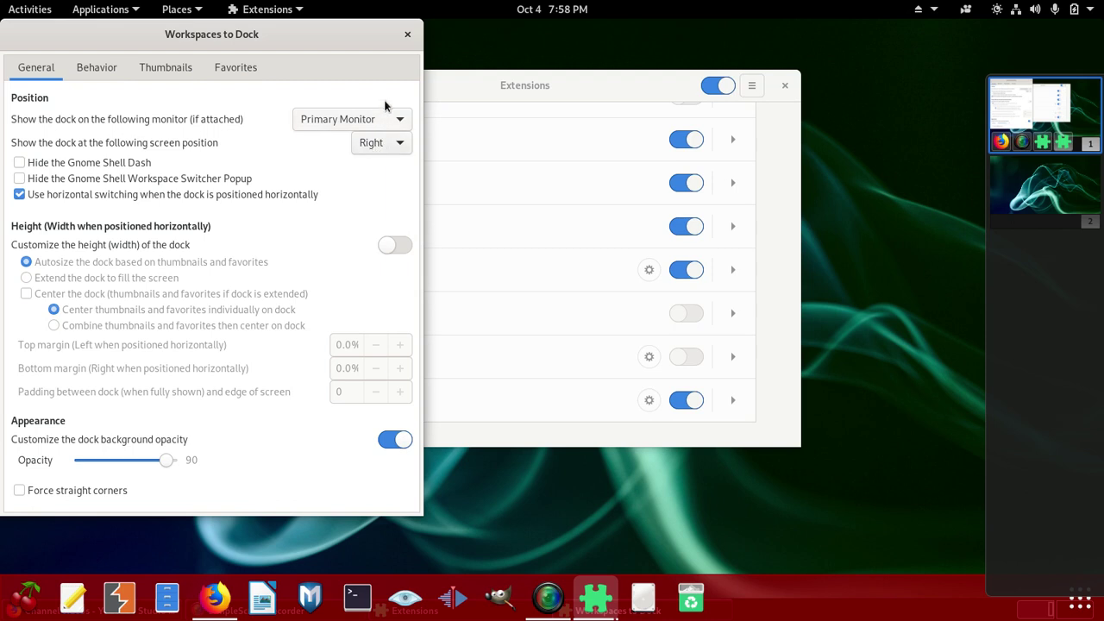
{"action": "left_click", "coordinate": [408, 35]}
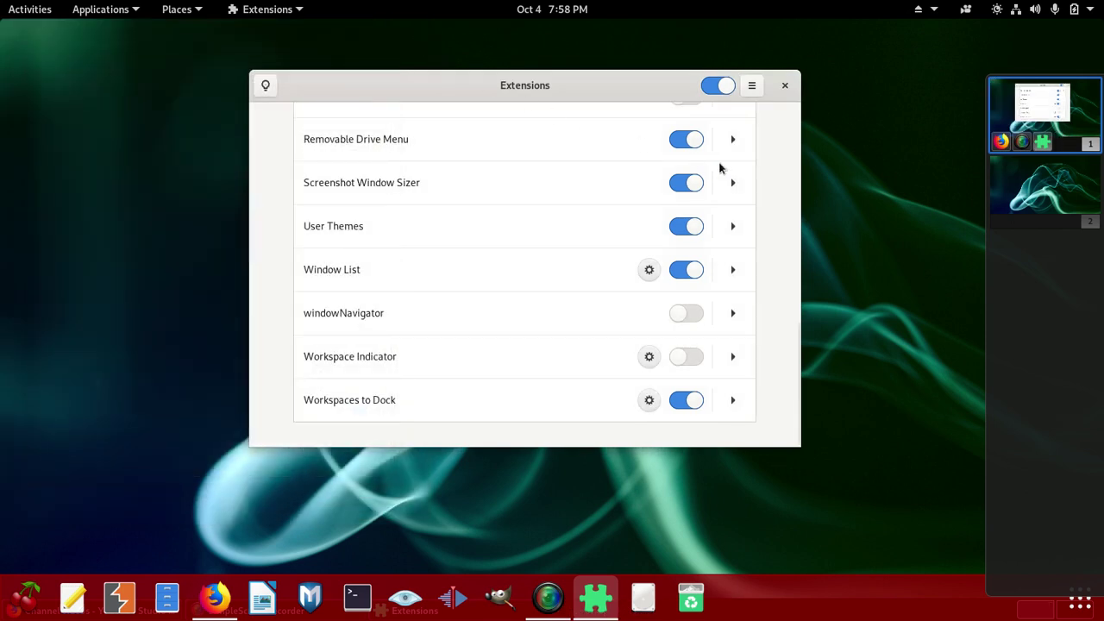